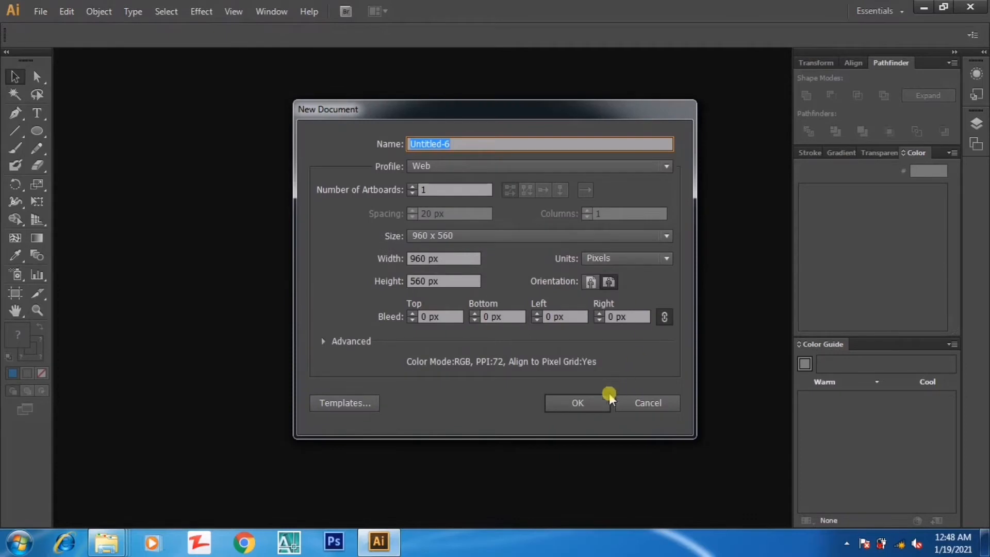
# Create a 960 × 560 px Web document and draw a pen path with an about 128 px top edge and 36 px left edge.
pyautogui.click(592, 405)
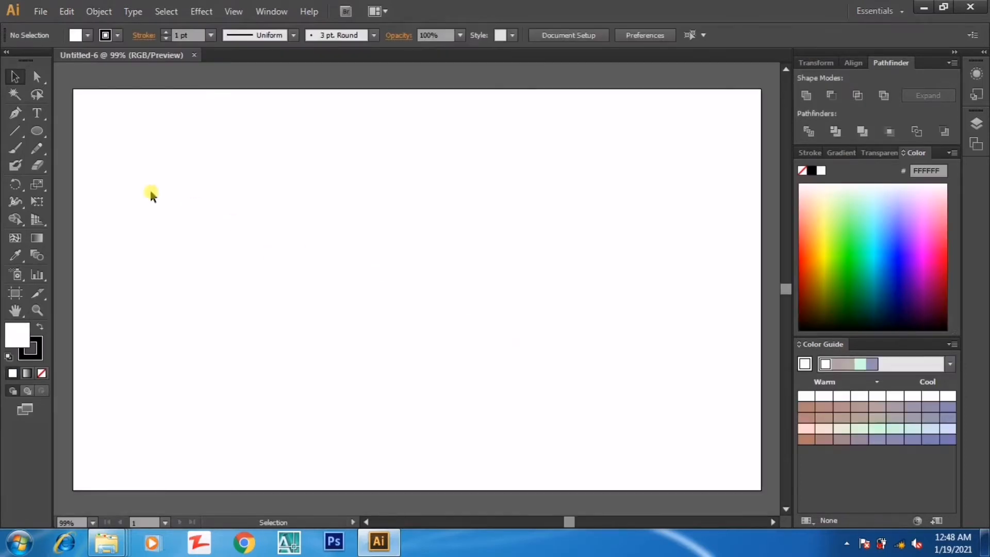
pyautogui.click(18, 114)
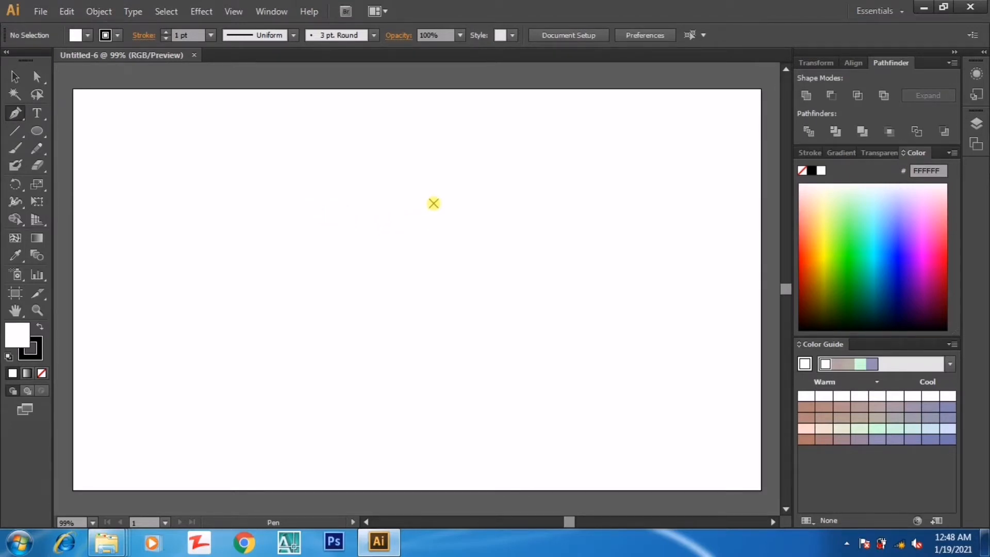
pyautogui.click(416, 206)
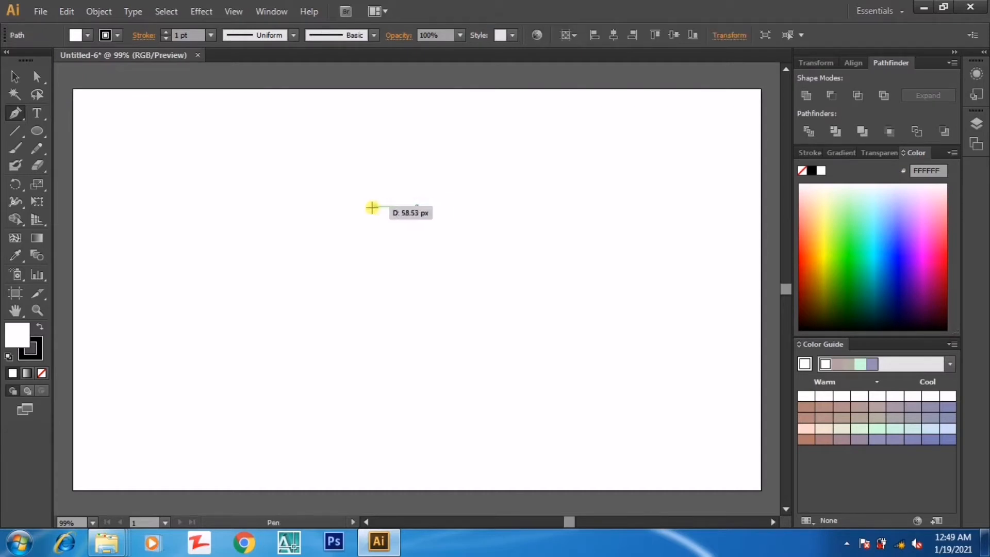
pyautogui.click(326, 206)
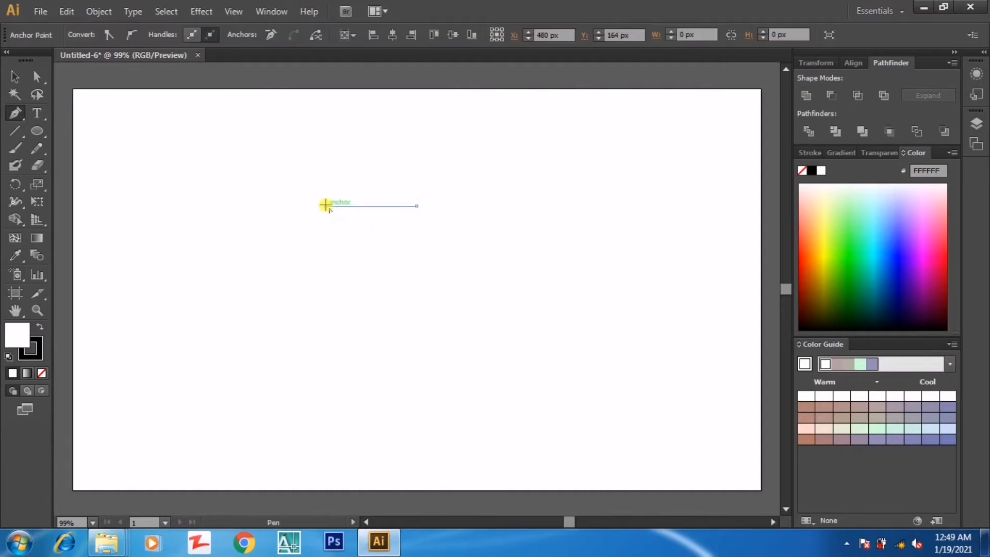
pyautogui.click(326, 232)
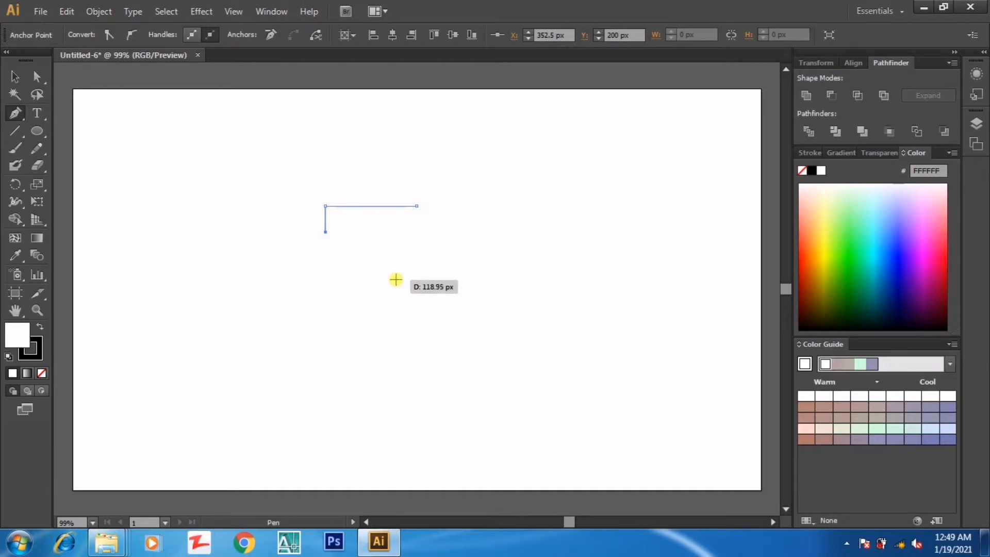
# Extend the path with two curved segments forming the left shoulder and handle side, ending below the start point, and finish the path.
pyautogui.moveTo(395, 278); pyautogui.dragTo(404, 329)
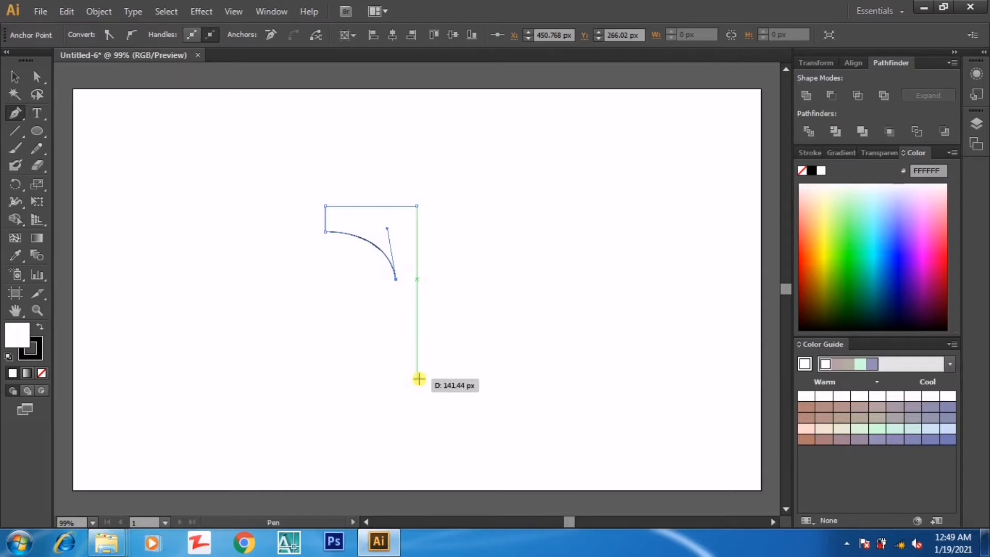
pyautogui.moveTo(416, 379); pyautogui.dragTo(460, 397)
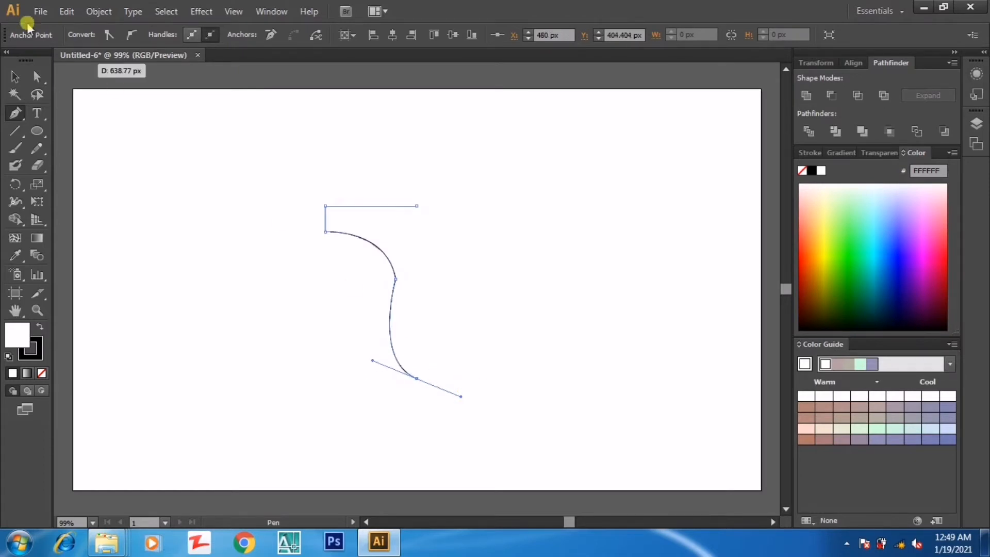
pyautogui.click(14, 76)
pyautogui.click(315, 112)
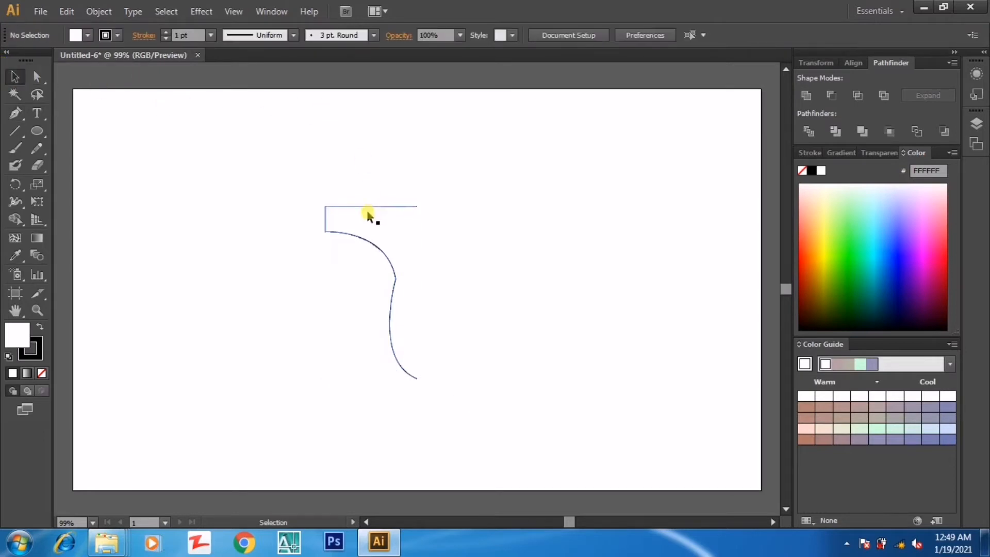
# Reflect a copy of the half outline across the vertical axis and join it edge to edge on the original's right side.
pyautogui.click(365, 208)
pyautogui.rightClick(365, 207)
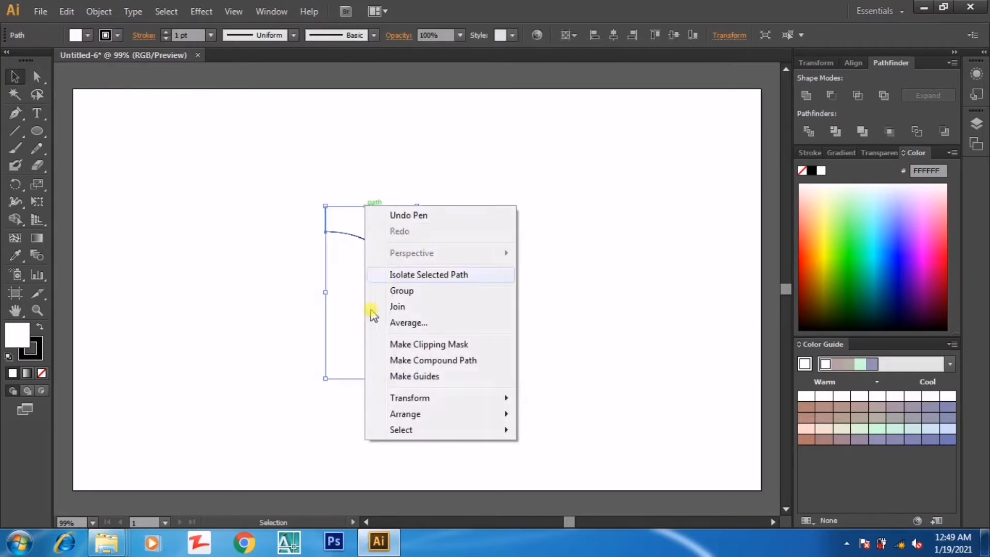
pyautogui.moveTo(407, 416)
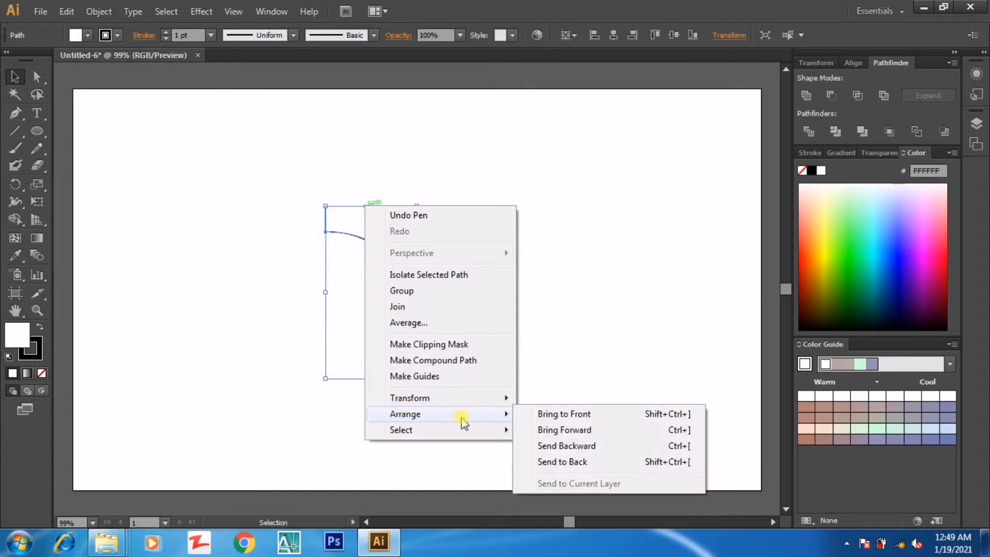
pyautogui.moveTo(500, 400)
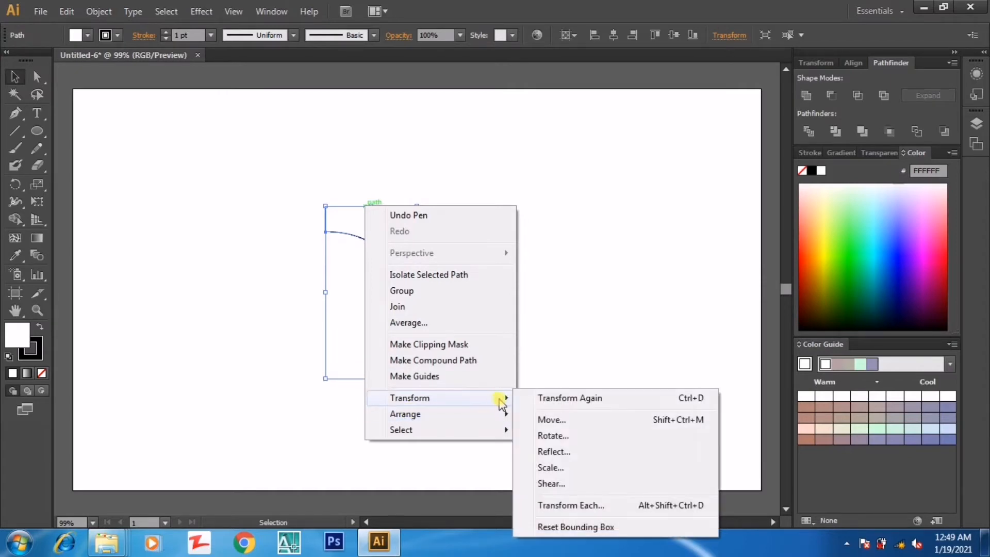
pyautogui.click(612, 457)
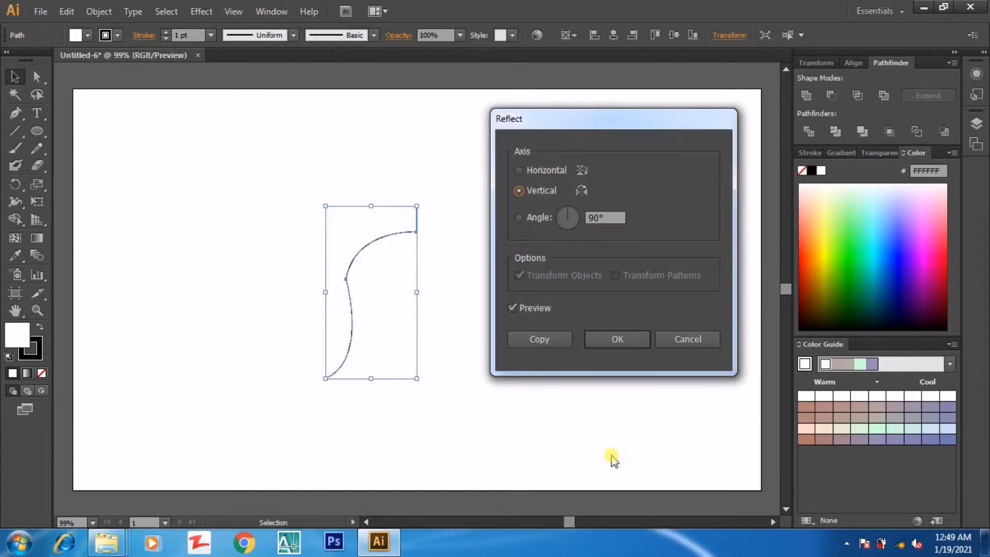
pyautogui.click(554, 341)
pyautogui.moveTo(349, 265); pyautogui.dragTo(444, 268)
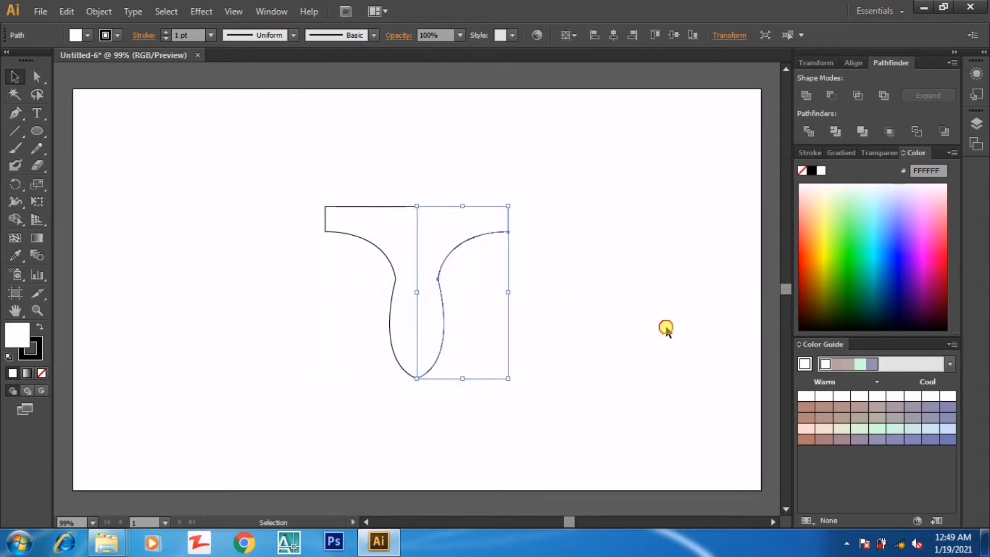
# Narrow both outline halves together horizontally and unite them into a single shape.
pyautogui.moveTo(537, 165); pyautogui.dragTo(312, 274)
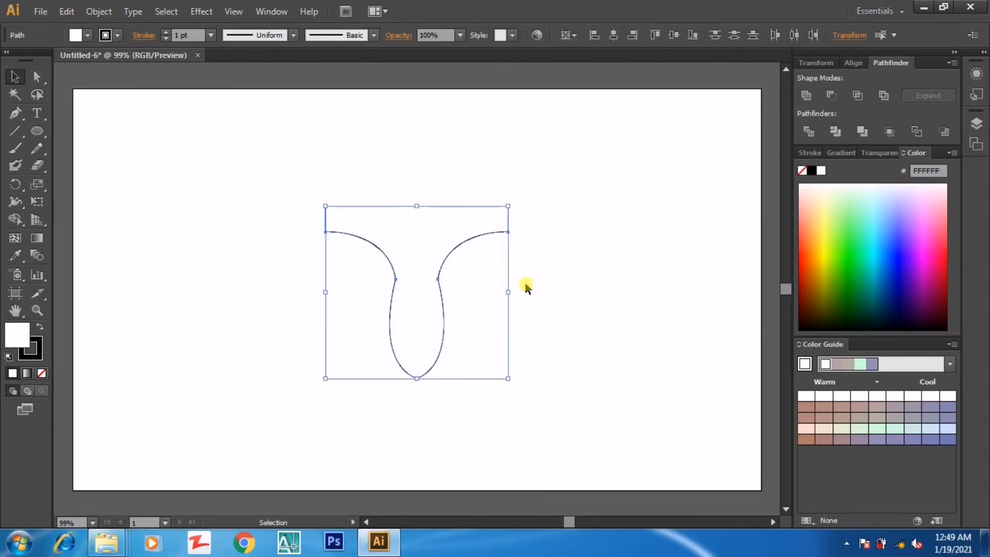
pyautogui.moveTo(509, 292); pyautogui.dragTo(468, 290)
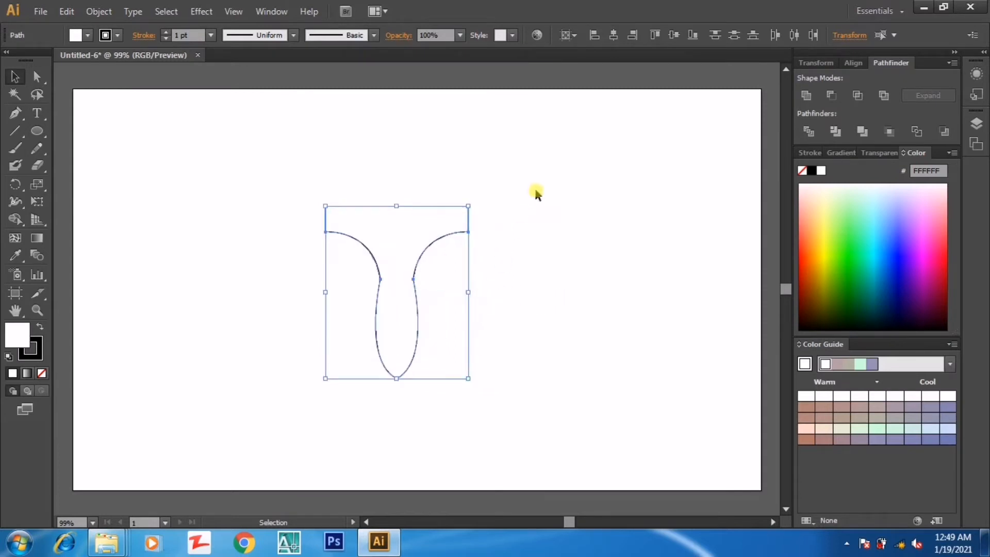
pyautogui.click(534, 185)
pyautogui.moveTo(537, 173); pyautogui.dragTo(322, 304)
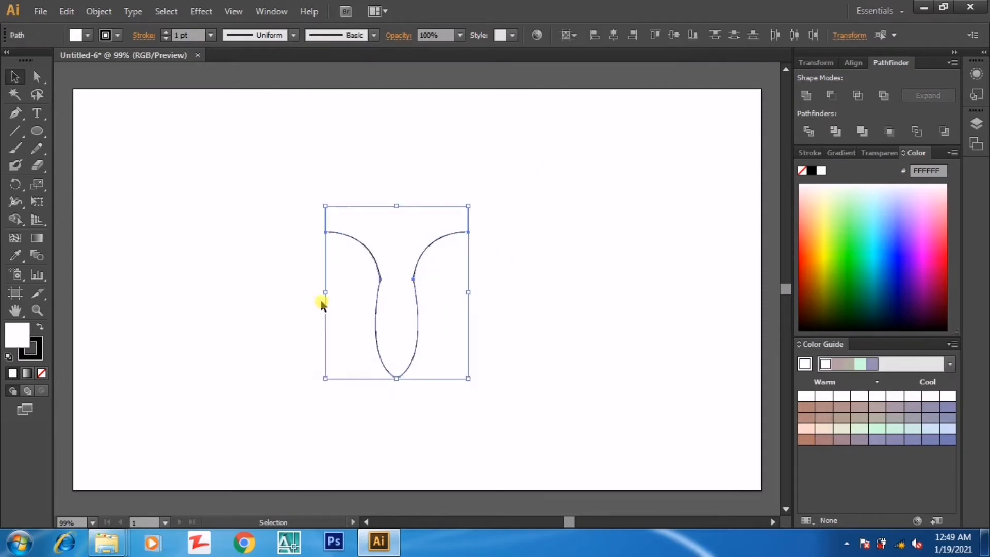
pyautogui.click(807, 96)
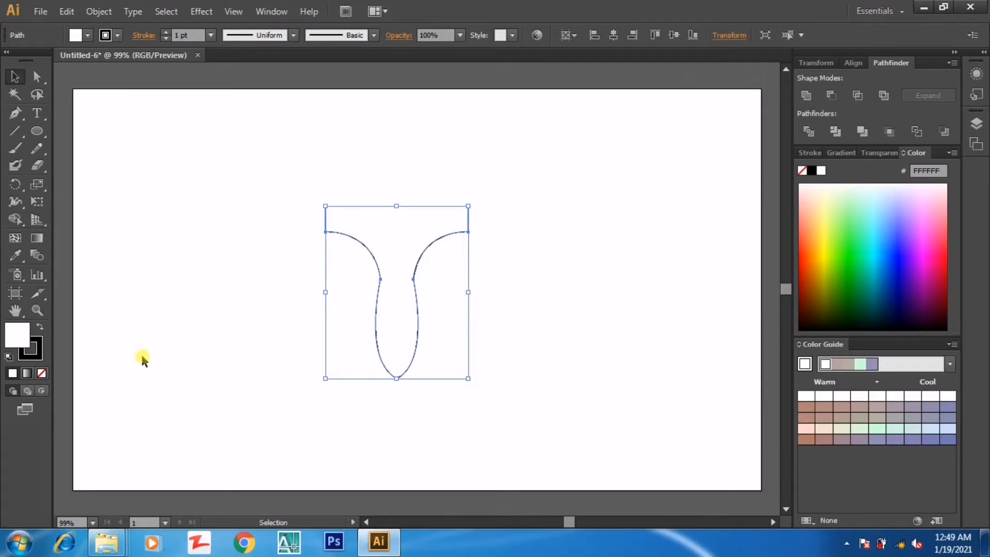
# Fill the united T-shaped outline with grey CACBCC.
pyautogui.doubleClick(22, 335)
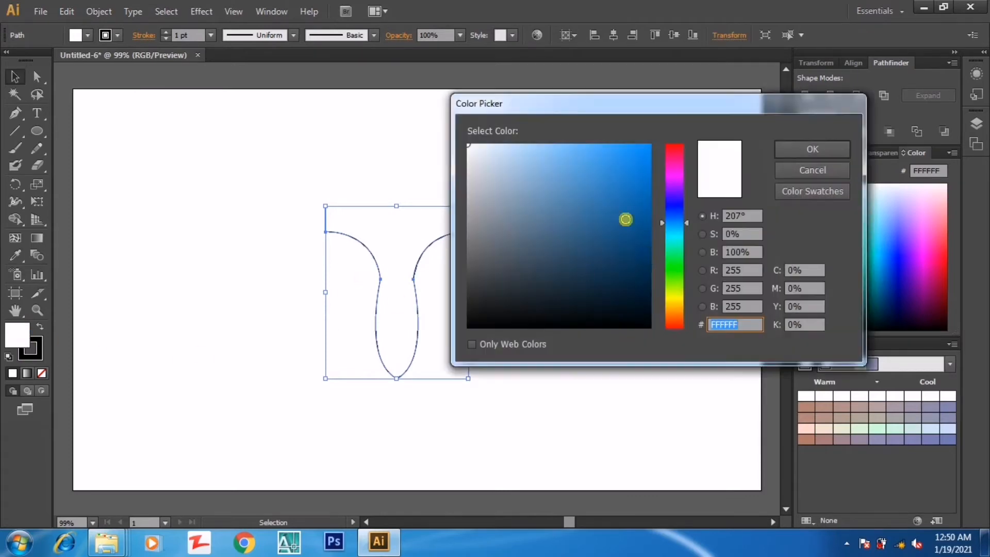
pyautogui.moveTo(517, 193); pyautogui.dragTo(469, 180)
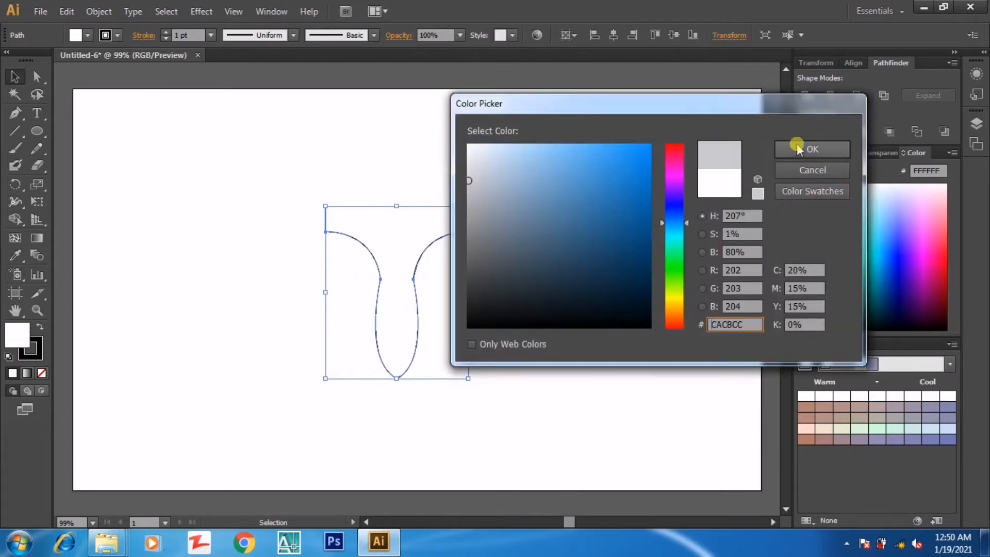
pyautogui.click(803, 149)
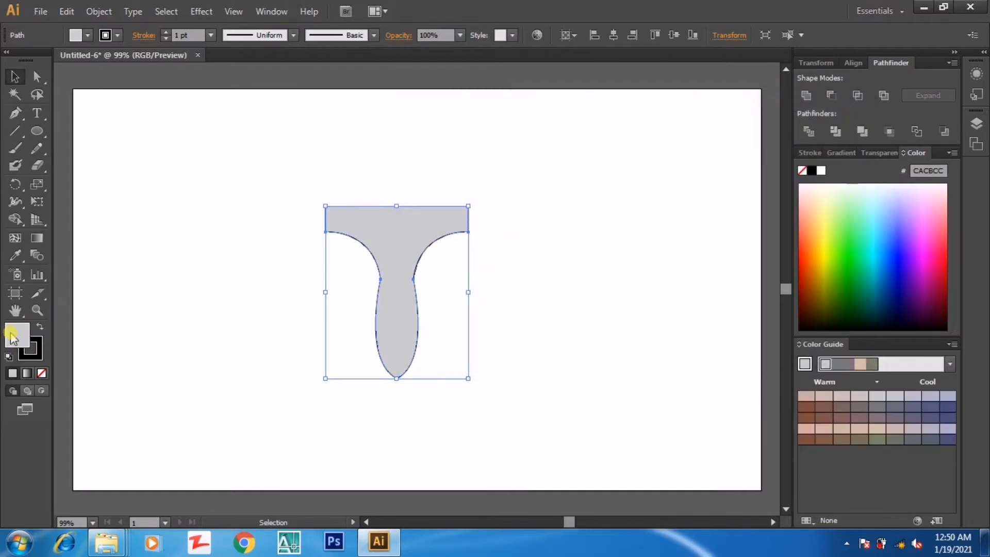
# Change the T-shape's fill to the lighter grey E5E5E5 and deselect it.
pyautogui.doubleClick(11, 337)
pyautogui.moveTo(467, 166); pyautogui.dragTo(467, 160)
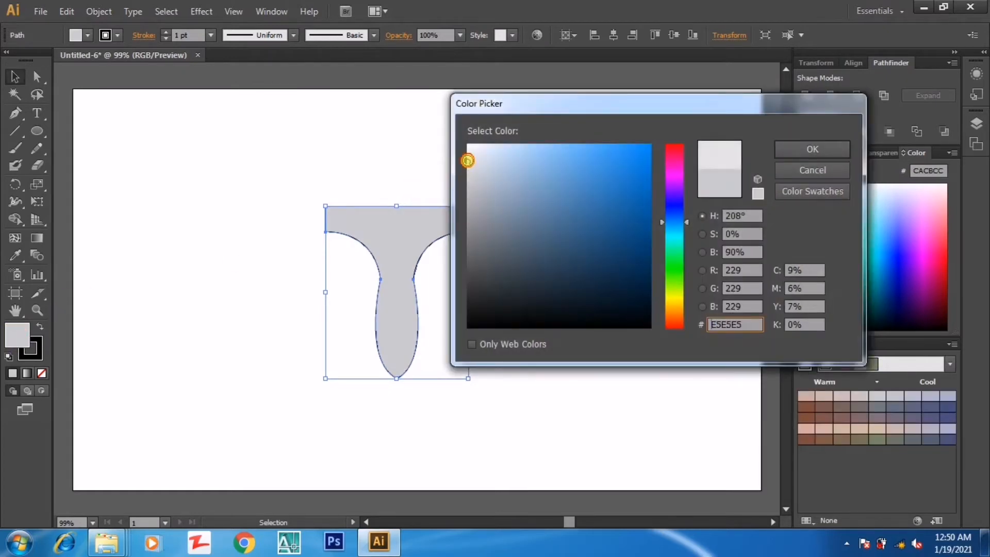
pyautogui.click(813, 149)
pyautogui.click(588, 196)
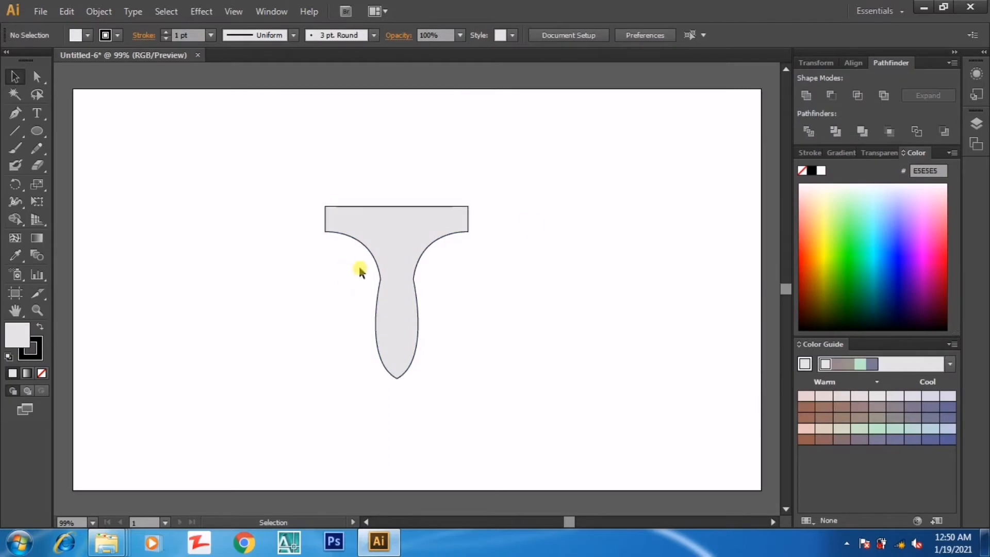
# Set the T-shape's stroke weight to 0 pt and move the shape slightly down the artboard.
pyautogui.click(395, 241)
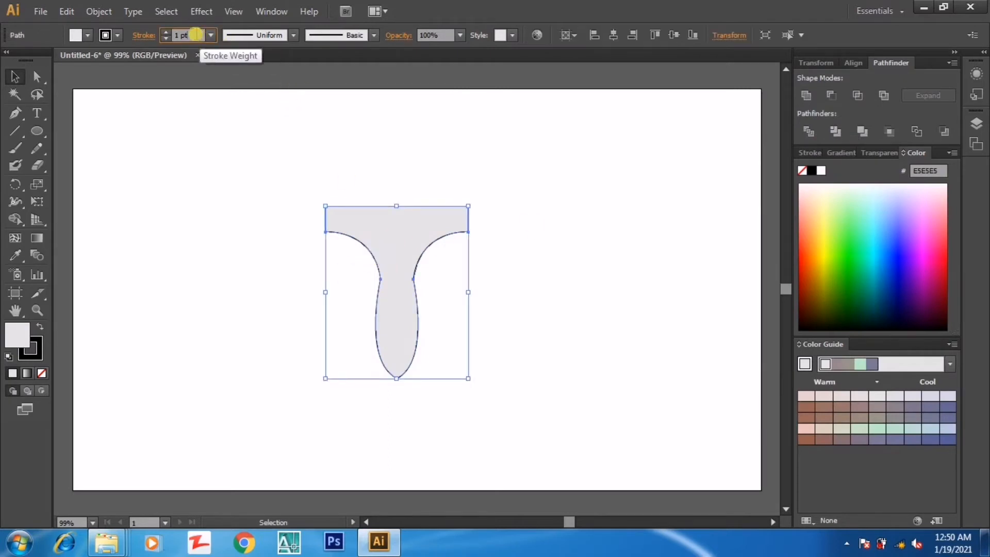
pyautogui.scroll(-4, 195, 34)
pyautogui.click(201, 117)
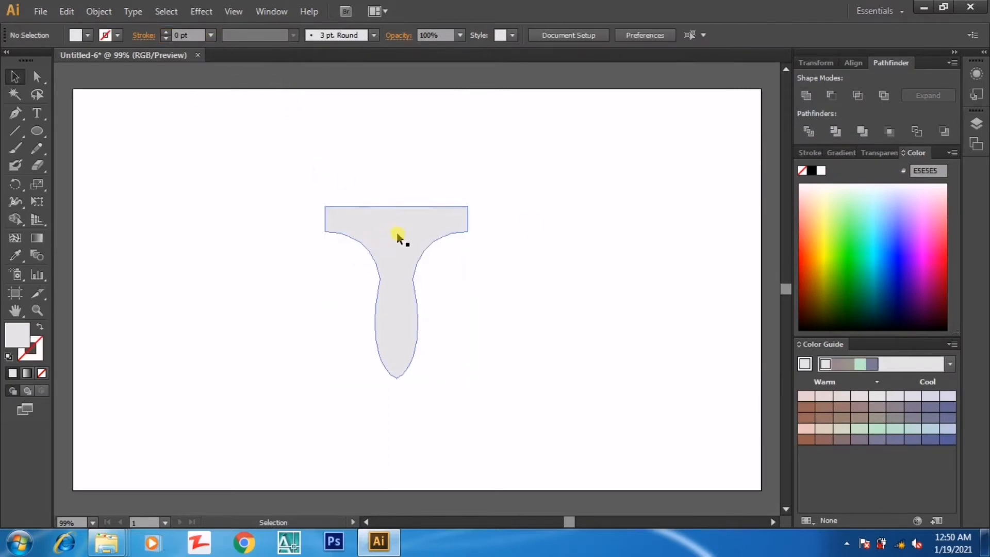
pyautogui.moveTo(398, 236); pyautogui.dragTo(397, 265)
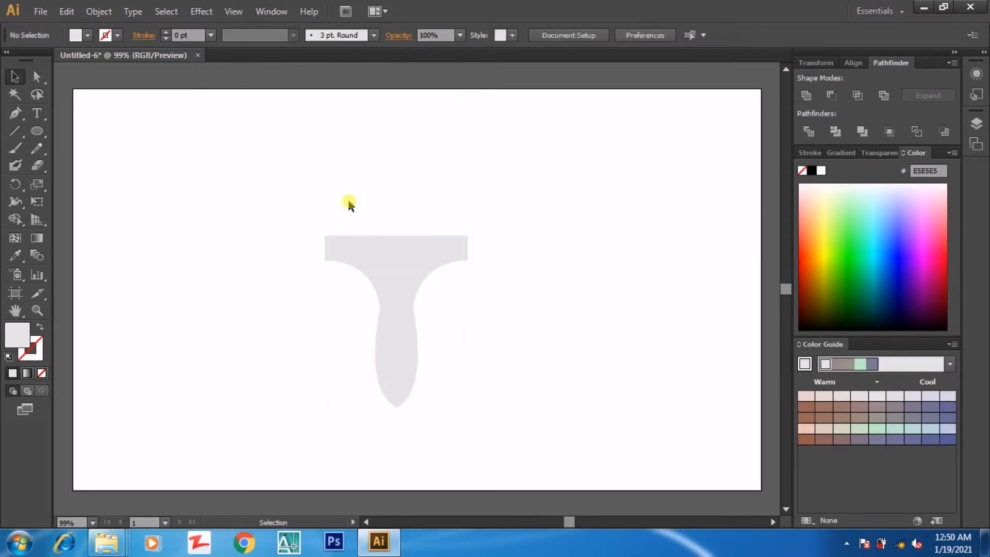
# Draw a small upright rectangle above the T-shape, aligned with its left edge.
pyautogui.click(33, 131)
pyautogui.moveTo(32, 131); pyautogui.dragTo(69, 128)
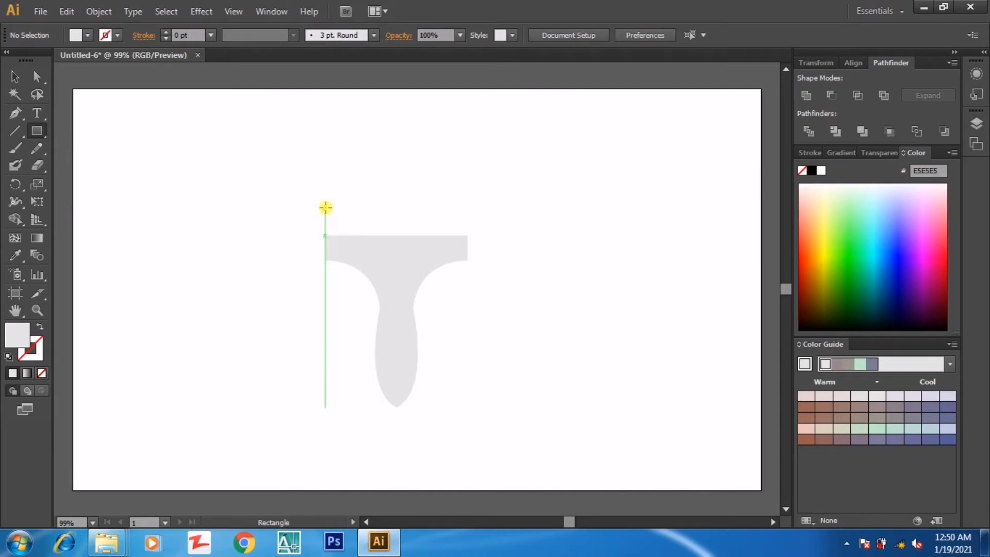
pyautogui.moveTo(326, 207)
pyautogui.mouseDown()
pyautogui.moveTo(331, 172)
pyautogui.moveTo(337, 182)
pyautogui.mouseUp()
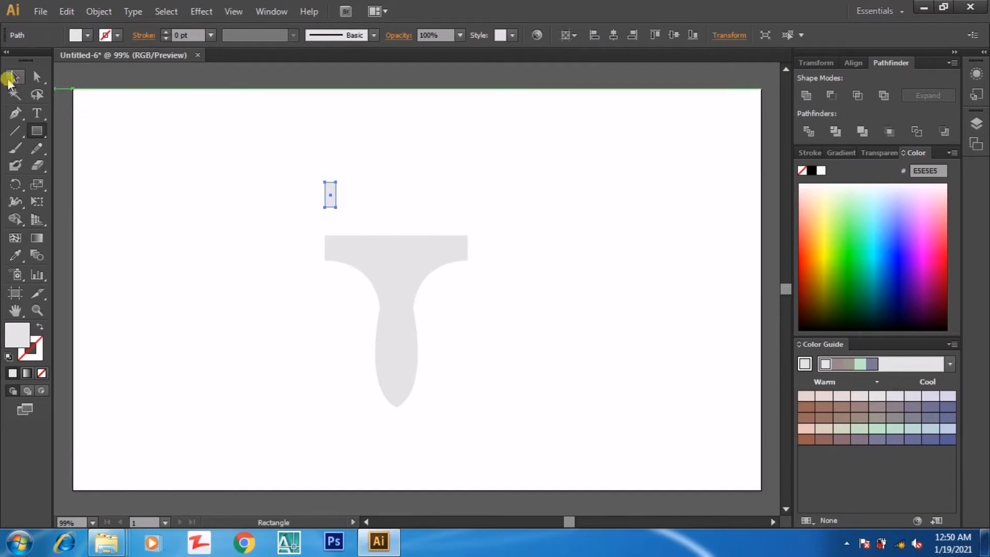
pyautogui.click(11, 79)
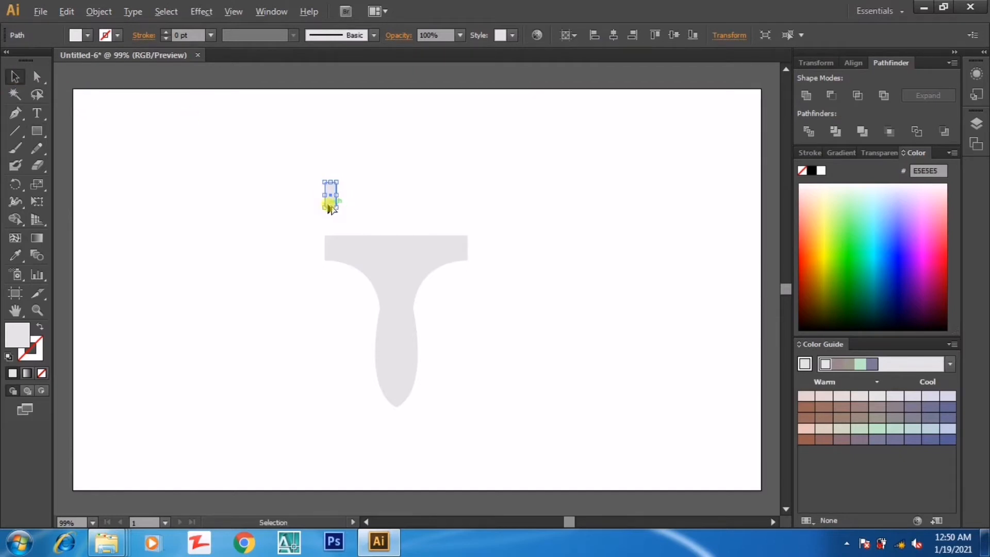
# Duplicate the small rectangle to the right with a narrow gap and repeat the copy to make a row of eight bars.
pyautogui.moveTo(329, 205); pyautogui.dragTo(346, 204)
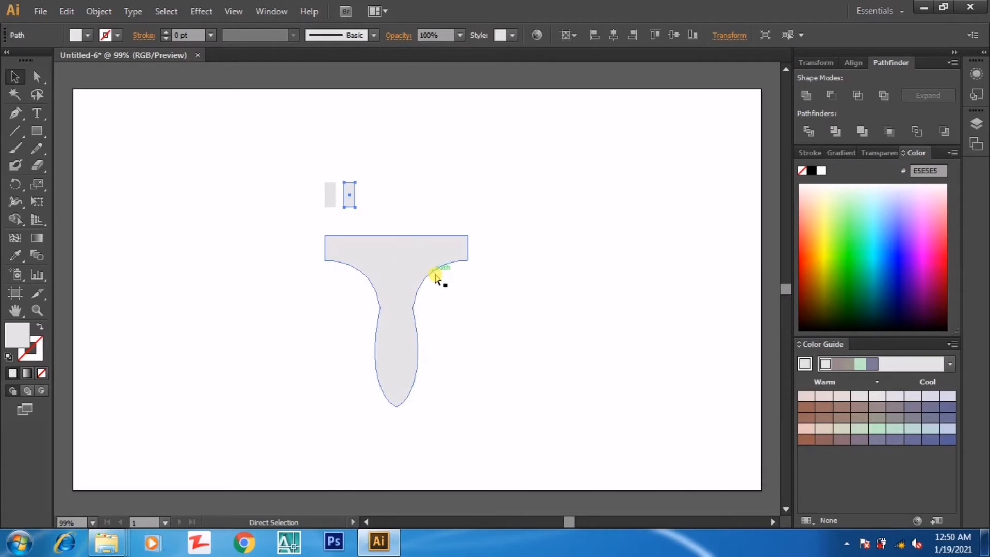
pyautogui.hotkey('ctrl', 'f')
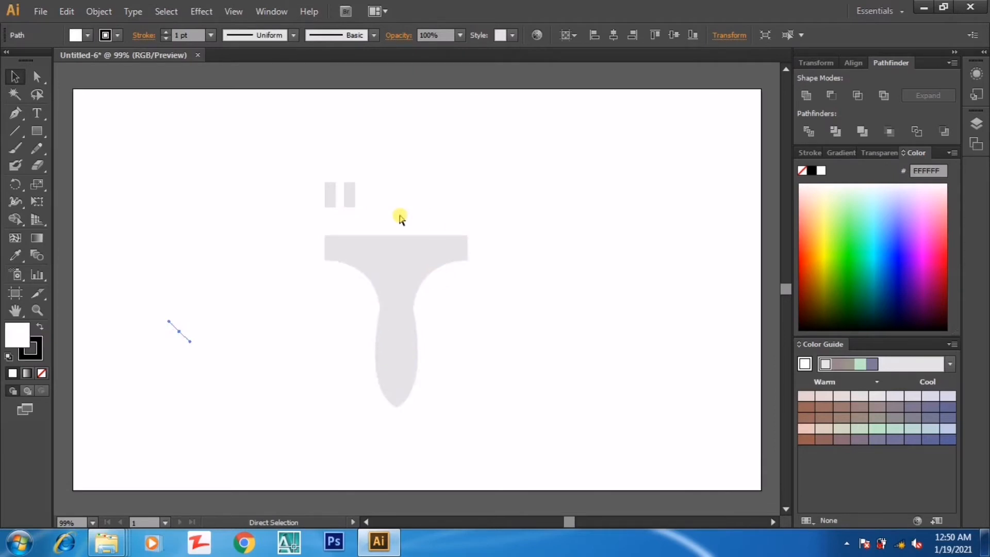
pyautogui.hotkey('ctrl', 'z')
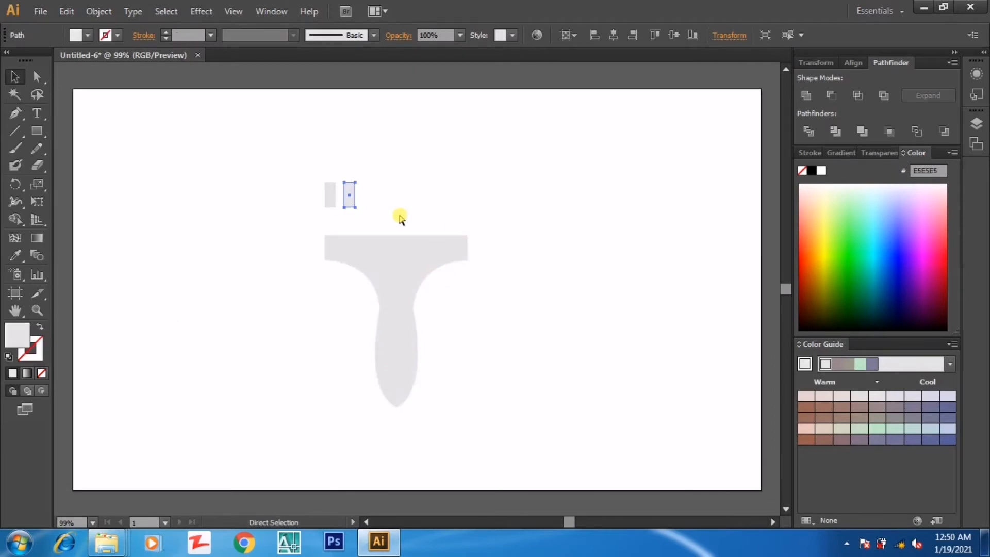
pyautogui.hotkey('ctrl', 'd')
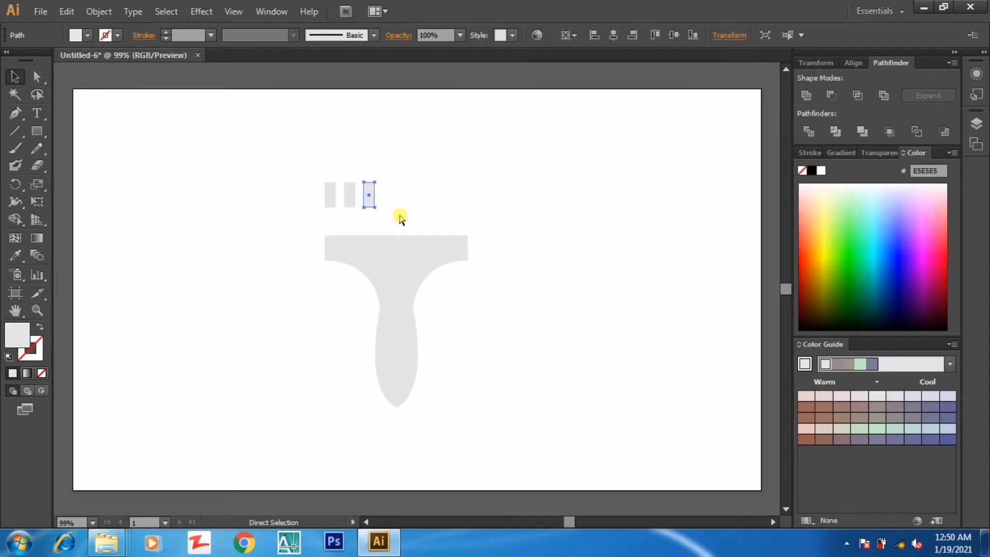
pyautogui.hotkey('ctrl', 'd')
pyautogui.hotkey('ctrl', 'd')
pyautogui.hotkey('ctrl', 'd')
pyautogui.hotkey('ctrl', 'd')
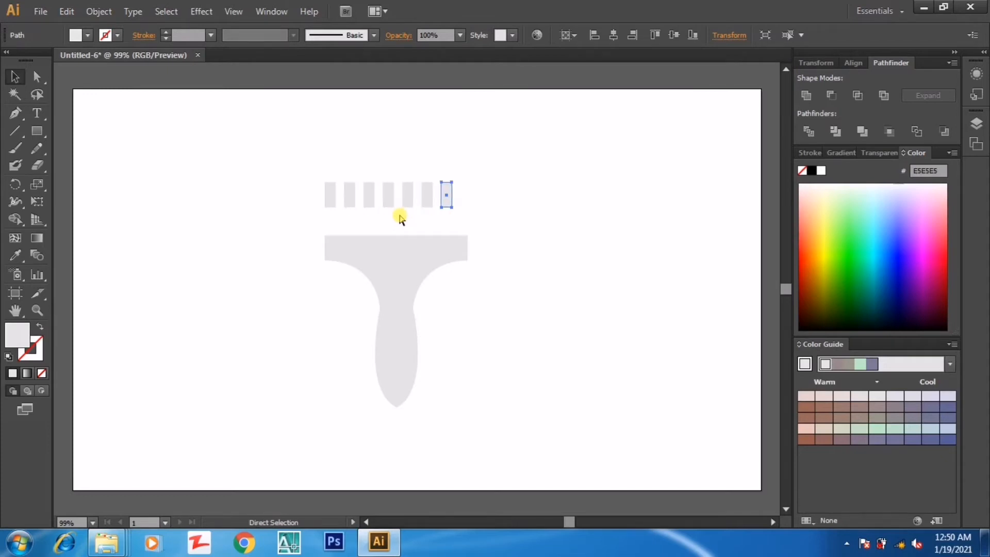
pyautogui.hotkey('ctrl', 'd')
# Try deleting the rightmost bar and selecting the remaining seven bars of the row.
pyautogui.moveTo(493, 191); pyautogui.dragTo(467, 213)
pyautogui.press('Delete')
pyautogui.moveTo(494, 168); pyautogui.dragTo(327, 215)
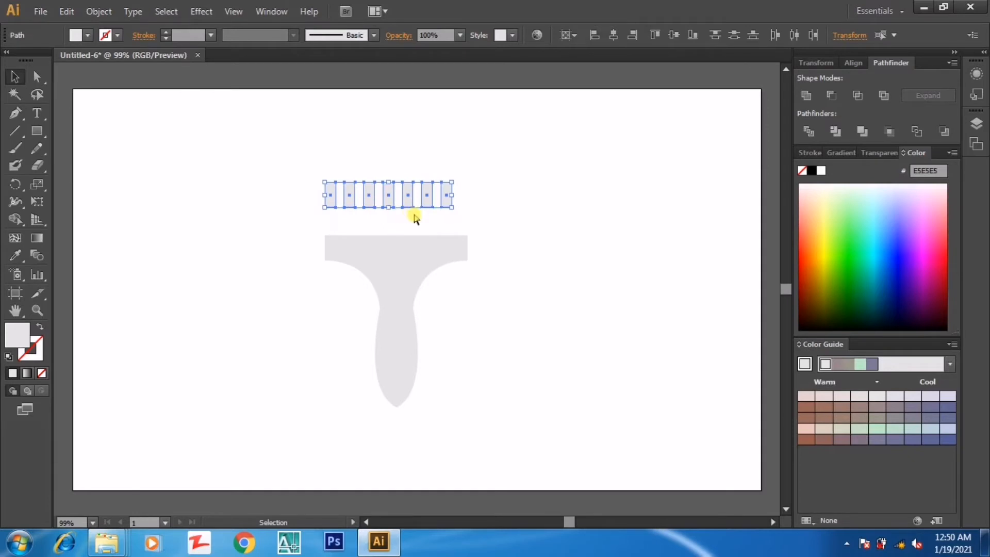
pyautogui.click(498, 232)
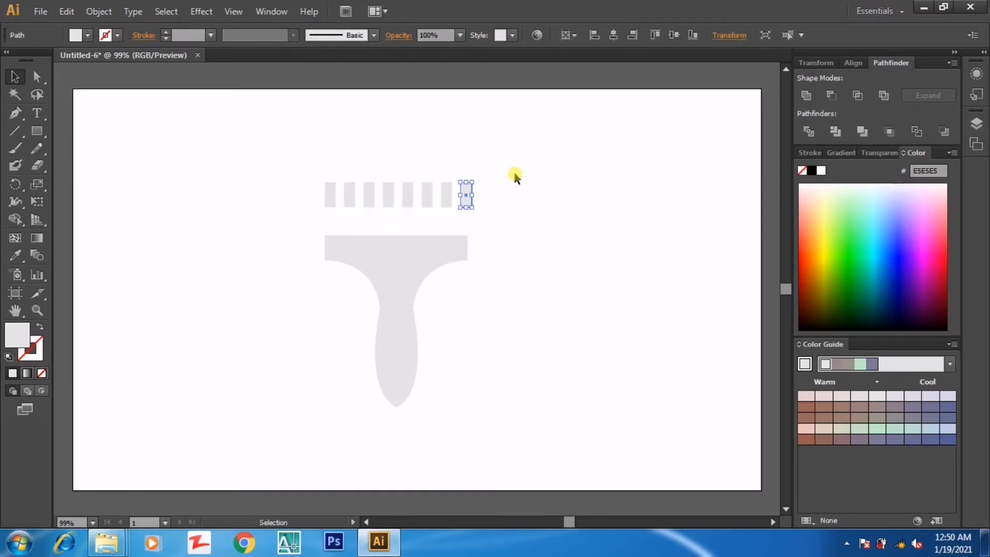
# Select all eight bars and narrow the row so its right end lines up with the T-shape's right edge.
pyautogui.moveTo(515, 165); pyautogui.dragTo(336, 199)
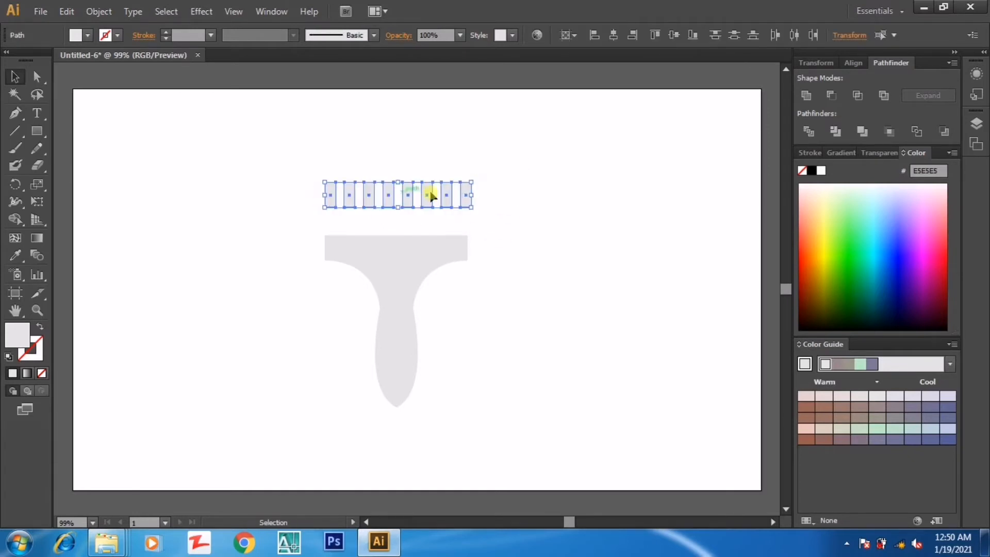
pyautogui.click(473, 195)
pyautogui.moveTo(500, 161); pyautogui.dragTo(311, 197)
pyautogui.moveTo(471, 195)
pyautogui.mouseDown()
pyautogui.moveTo(460, 192)
pyautogui.moveTo(468, 193)
pyautogui.mouseUp()
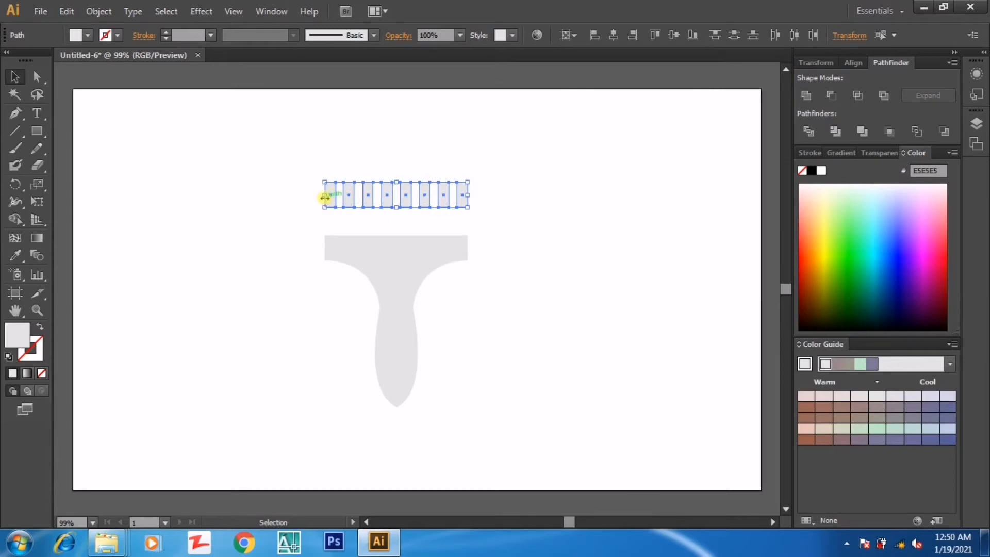
# Fill the first two bars of the row with yellow F2DC00.
pyautogui.moveTo(325, 194); pyautogui.dragTo(348, 200)
pyautogui.click(342, 140)
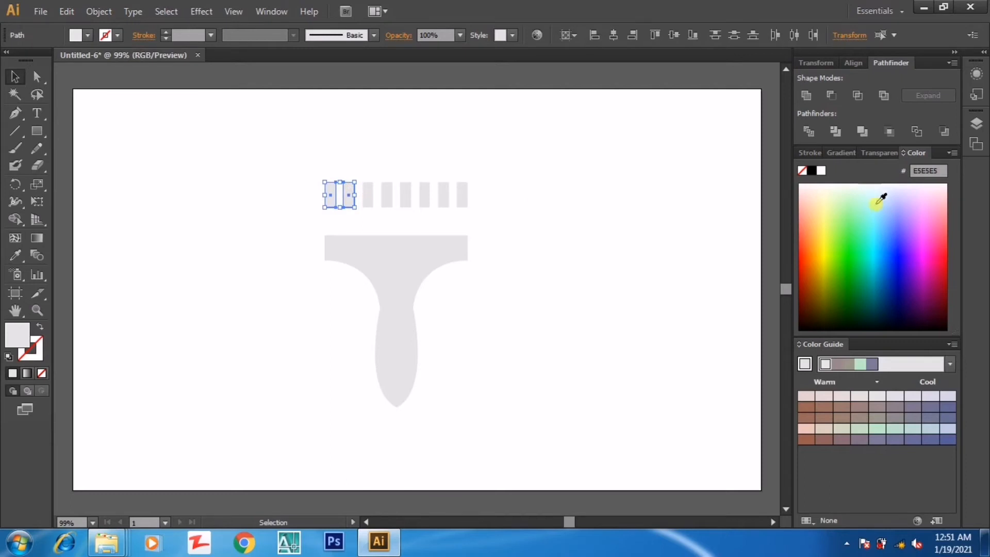
pyautogui.click(819, 260)
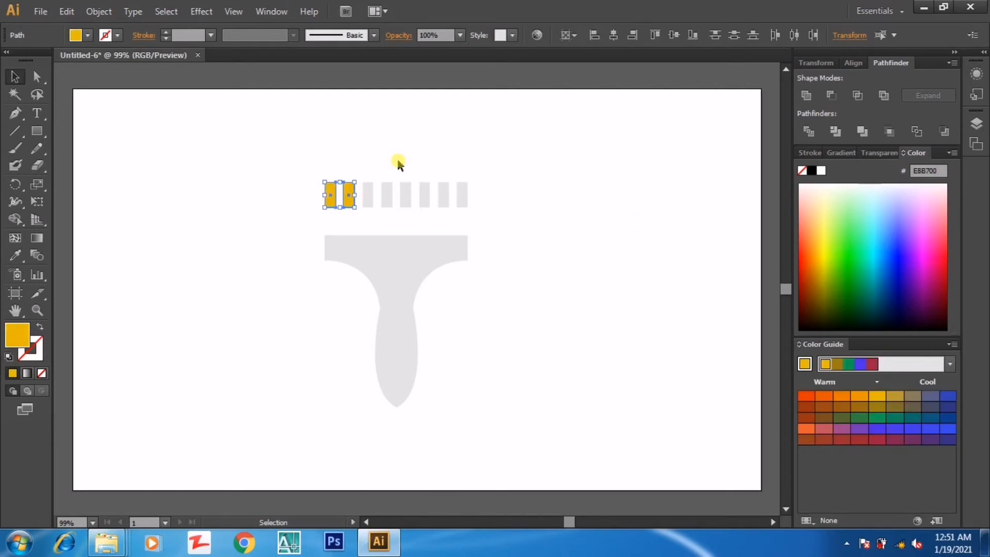
pyautogui.click(827, 246)
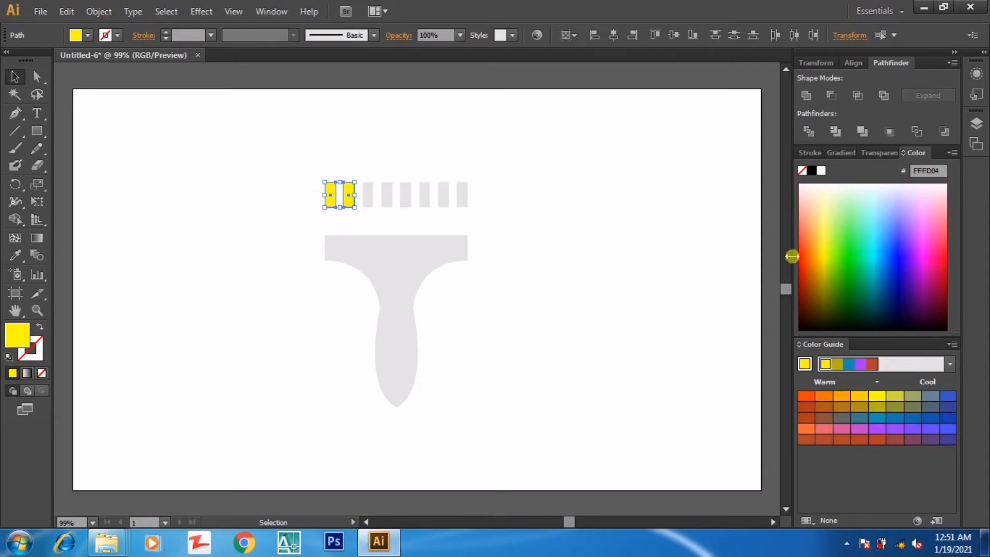
pyautogui.click(826, 253)
# Fill the third and fourth bars with orange FFAF0C and the fifth and sixth bars with red-orange F54E00.
pyautogui.moveTo(369, 165); pyautogui.dragTo(393, 201)
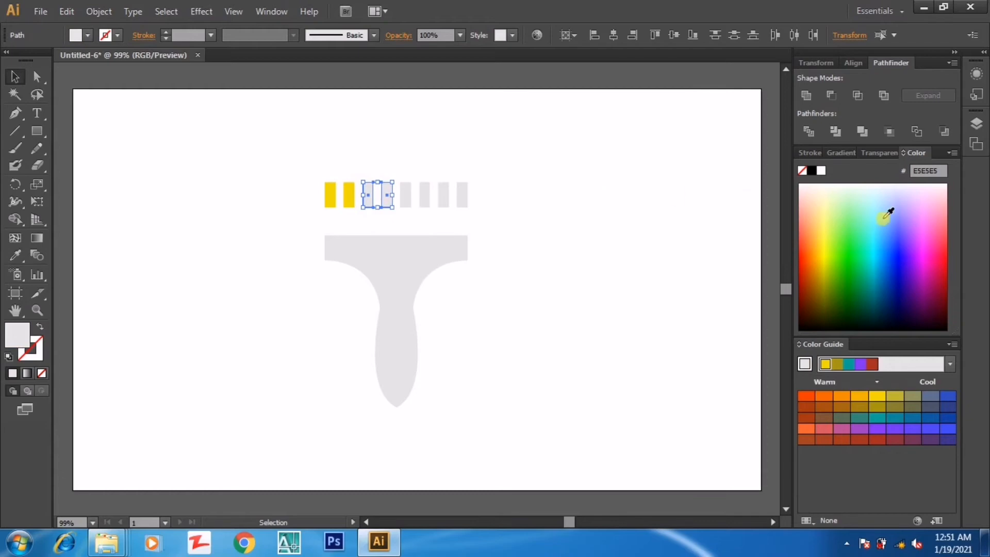
pyautogui.click(819, 247)
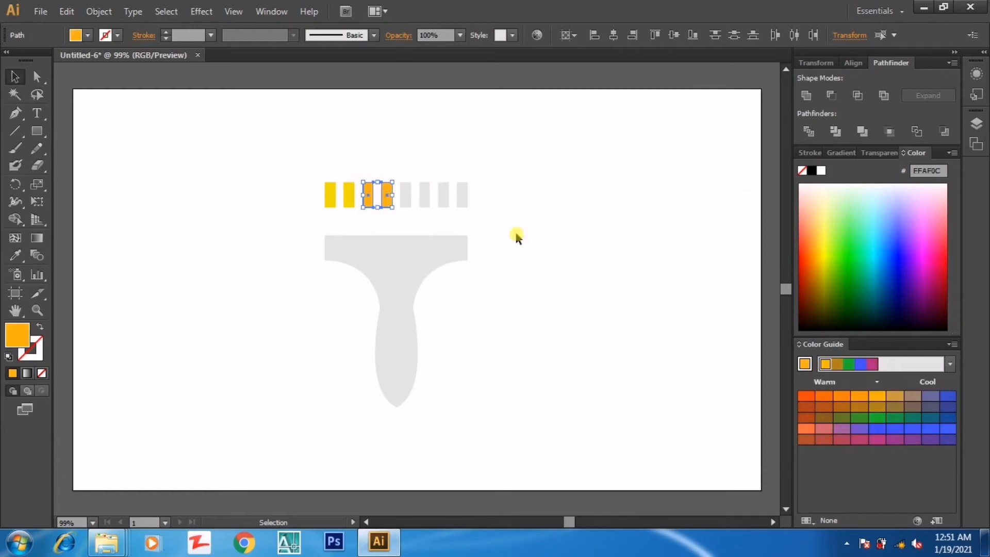
pyautogui.moveTo(405, 162); pyautogui.dragTo(428, 200)
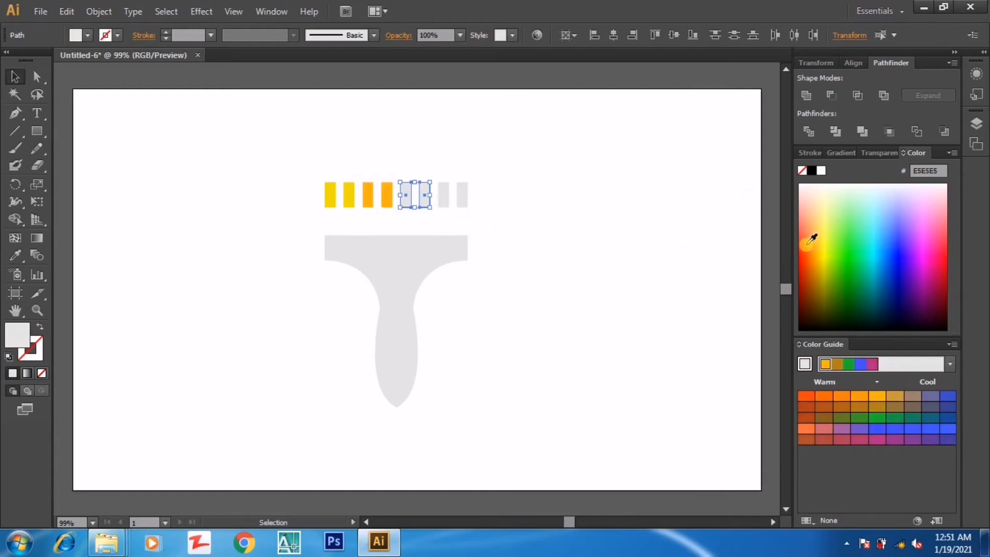
pyautogui.click(806, 258)
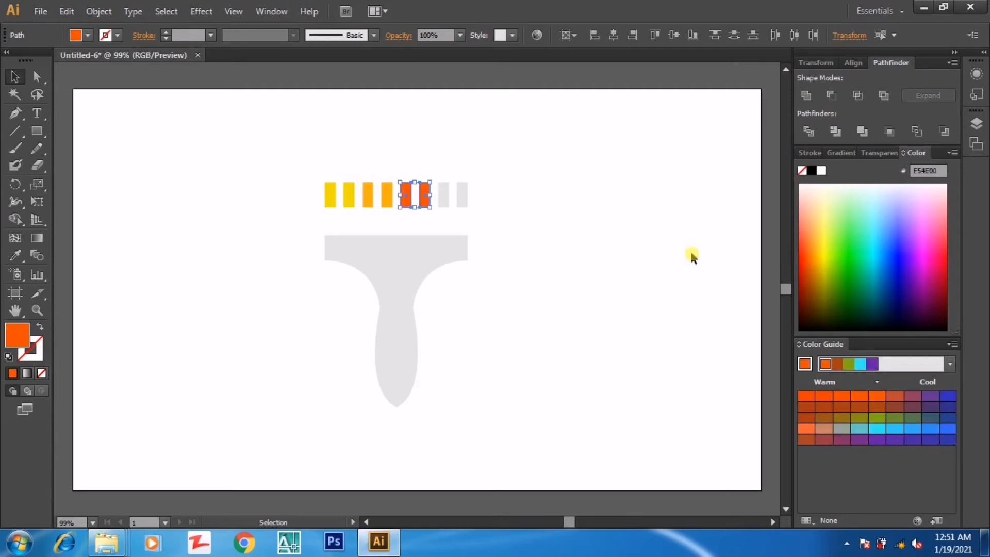
# Fill the last two bars of the row with dark red B10A00 and deselect them.
pyautogui.moveTo(440, 172); pyautogui.dragTo(473, 203)
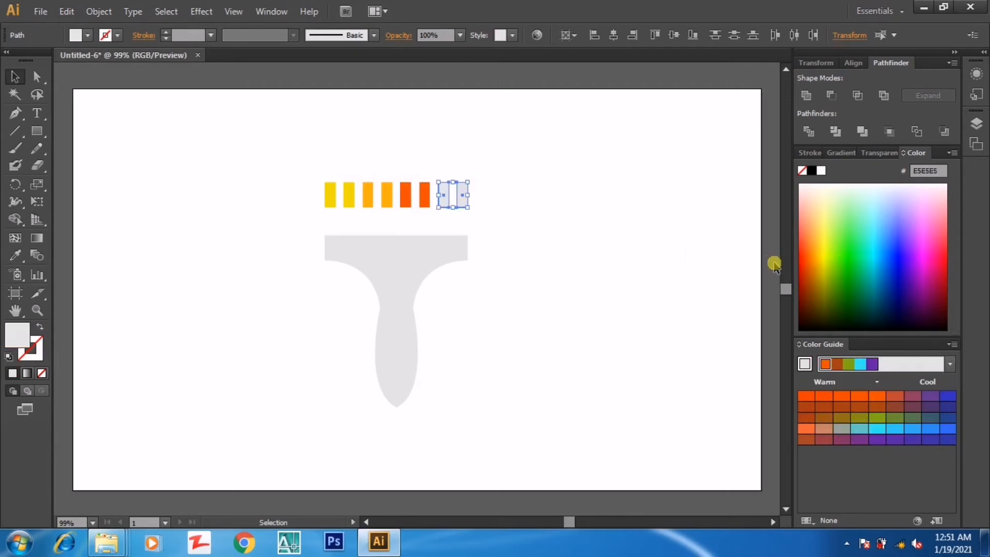
pyautogui.click(804, 276)
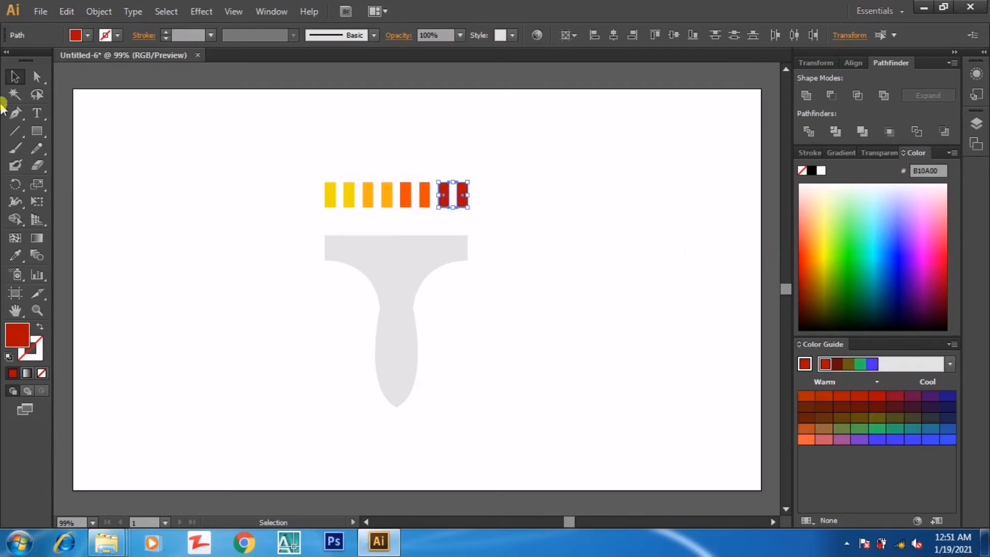
pyautogui.click(137, 110)
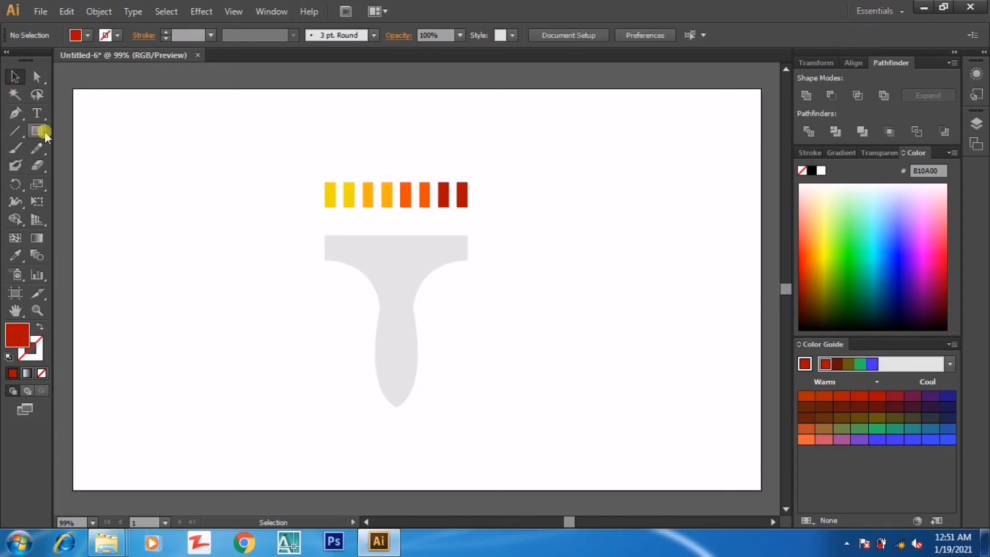
# Add the text PAINTING in the gap between the coloured bars and the T-shaped handle.
pyautogui.click(37, 113)
pyautogui.click(330, 222)
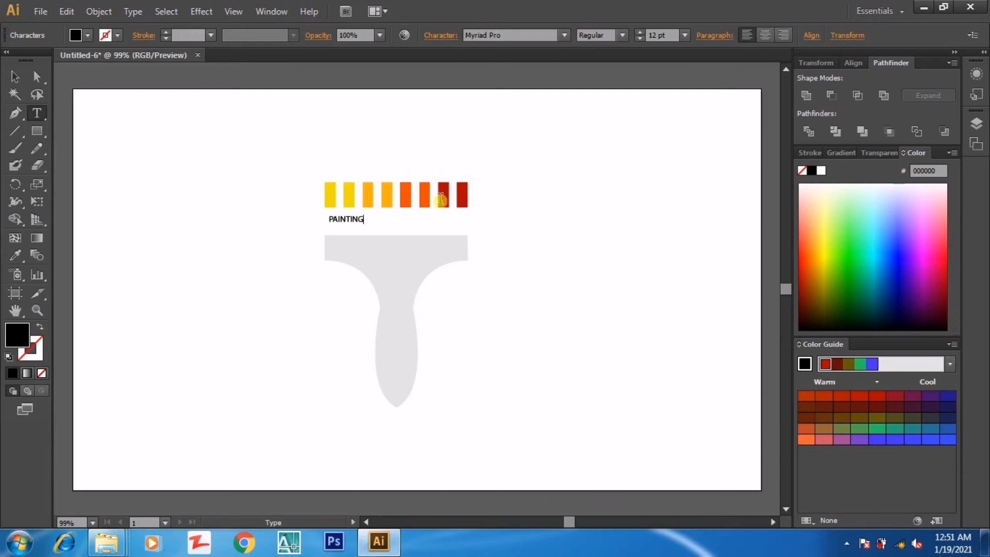
pyautogui.click(14, 77)
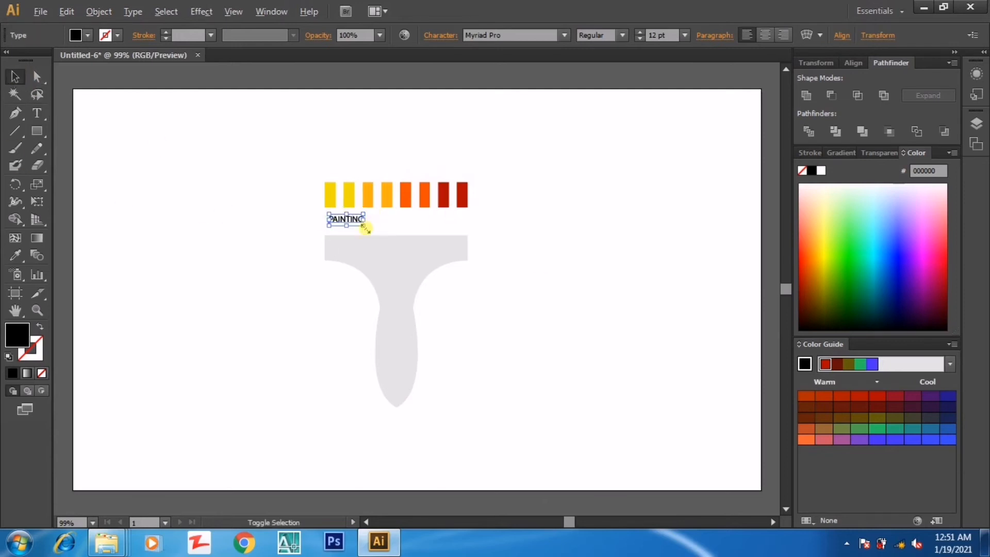
# Enlarge the PAINTING text to about 50.22 pt to span the handle's width and place it just above the handle.
pyautogui.moveTo(365, 228)
pyautogui.mouseDown()
pyautogui.moveTo(435, 249)
pyautogui.moveTo(494, 284)
pyautogui.moveTo(470, 274)
pyautogui.mouseUp()
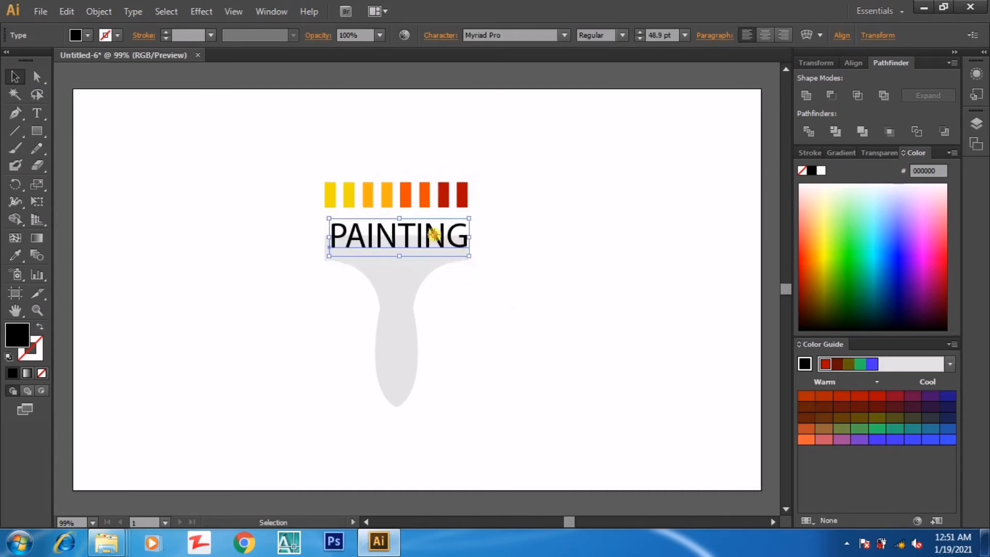
pyautogui.moveTo(433, 234)
pyautogui.mouseDown()
pyautogui.moveTo(428, 215)
pyautogui.moveTo(467, 217)
pyautogui.mouseUp()
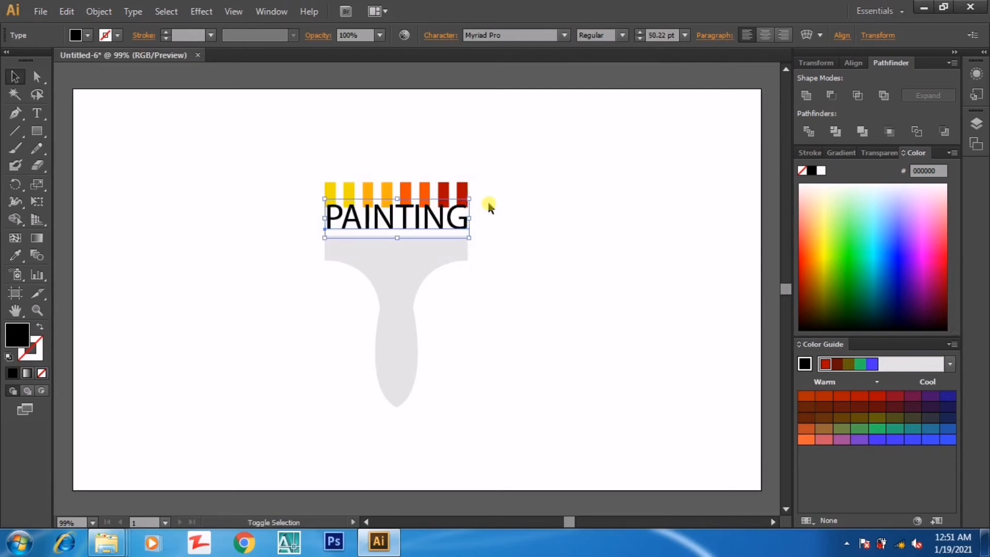
pyautogui.click(487, 203)
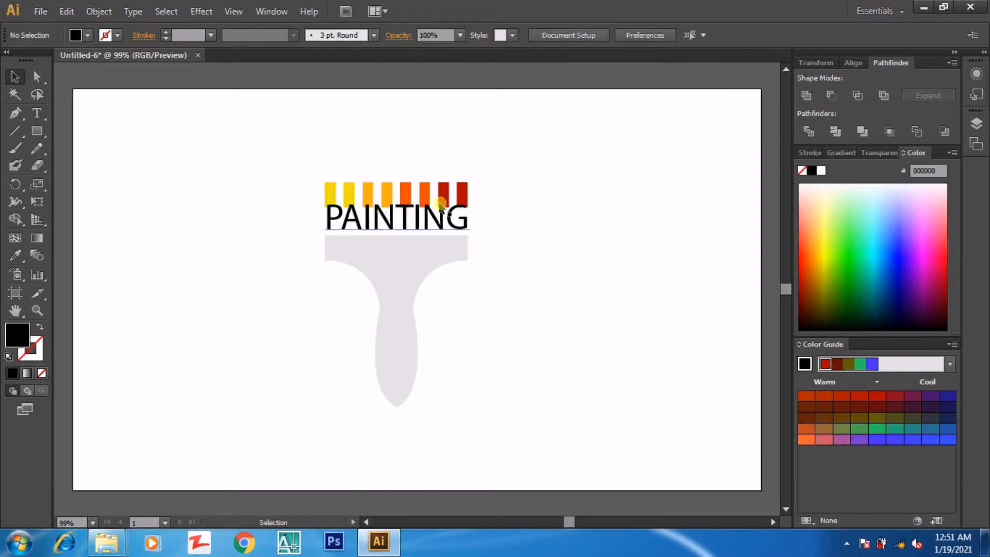
# Select all eight coloured bars and nudge them up until they sit clear above the PAINTING text.
pyautogui.click(332, 191)
pyautogui.moveTo(488, 157); pyautogui.dragTo(312, 189)
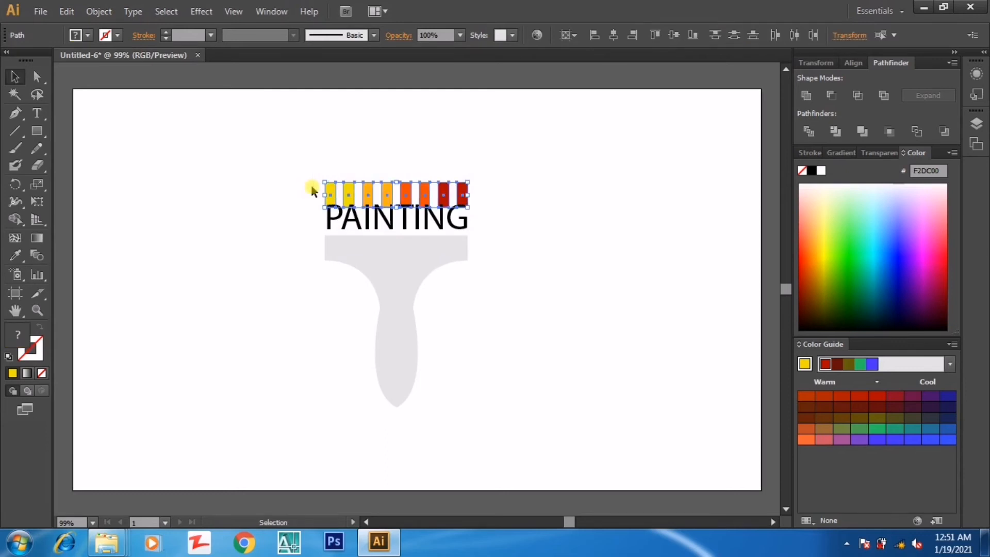
pyautogui.press('Up')
pyautogui.press('Up')
pyautogui.press('Up')
pyautogui.press('Up')
pyautogui.press('Up')
pyautogui.press('Up')
pyautogui.press('Up')
pyautogui.press('Up')
pyautogui.press('Up')
pyautogui.press('Up')
pyautogui.press('Up')
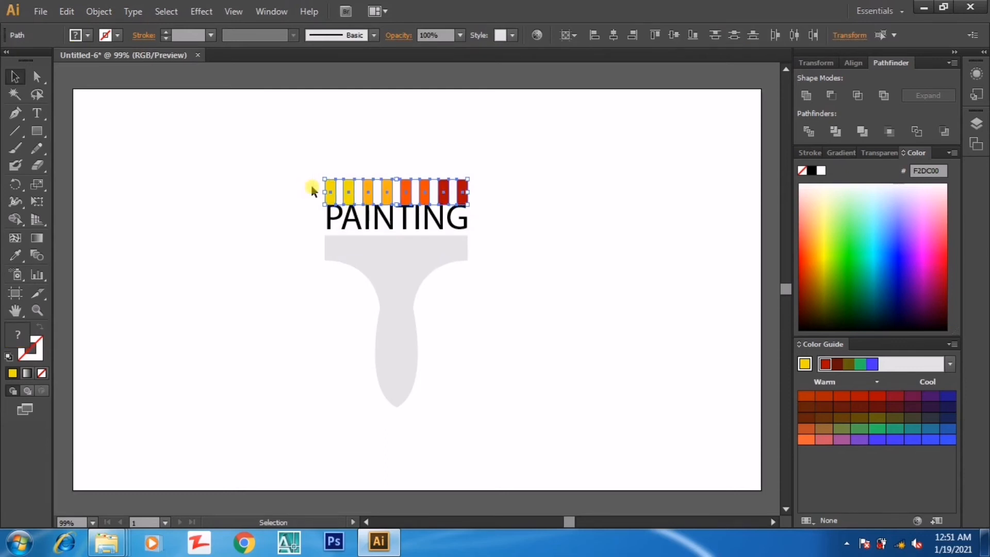
pyautogui.press('Up')
pyautogui.press('Up')
pyautogui.press('Up')
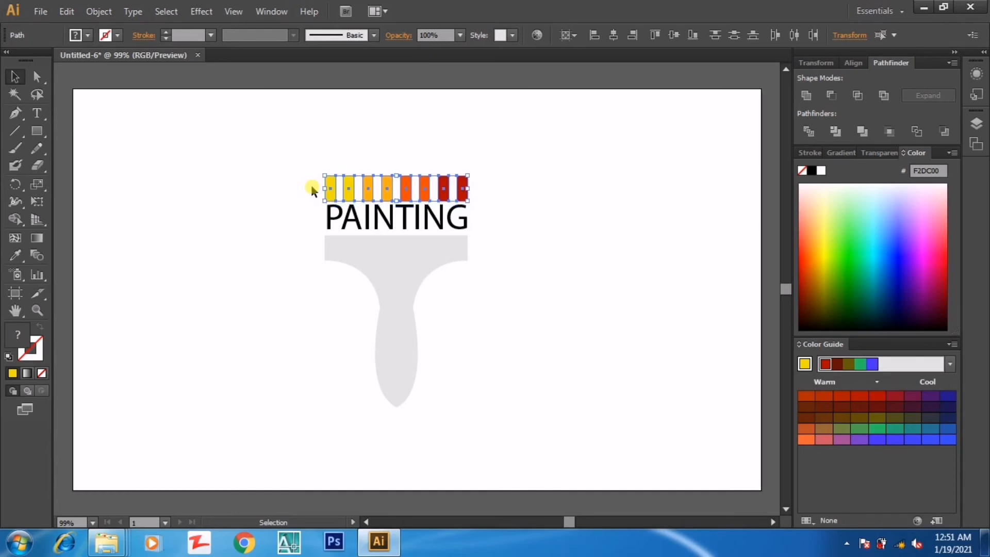
pyautogui.click(519, 154)
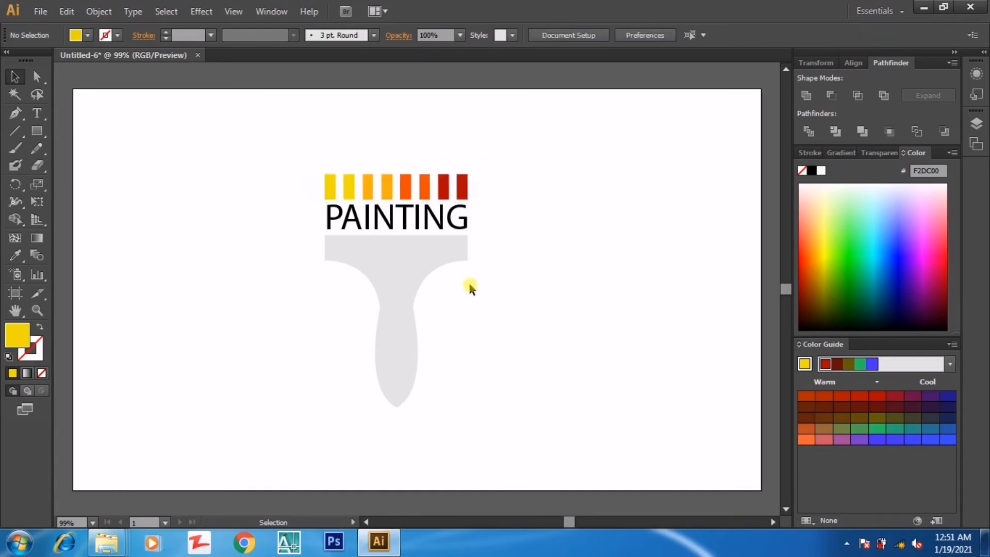
# Recolour the PAINTING text with the handle's light grey using the Eyedropper.
pyautogui.moveTo(490, 150)
pyautogui.mouseDown()
pyautogui.moveTo(449, 194)
pyautogui.moveTo(326, 281)
pyautogui.mouseUp()
pyautogui.click(335, 230)
pyautogui.click(354, 216)
pyautogui.click(17, 255)
pyautogui.click(409, 281)
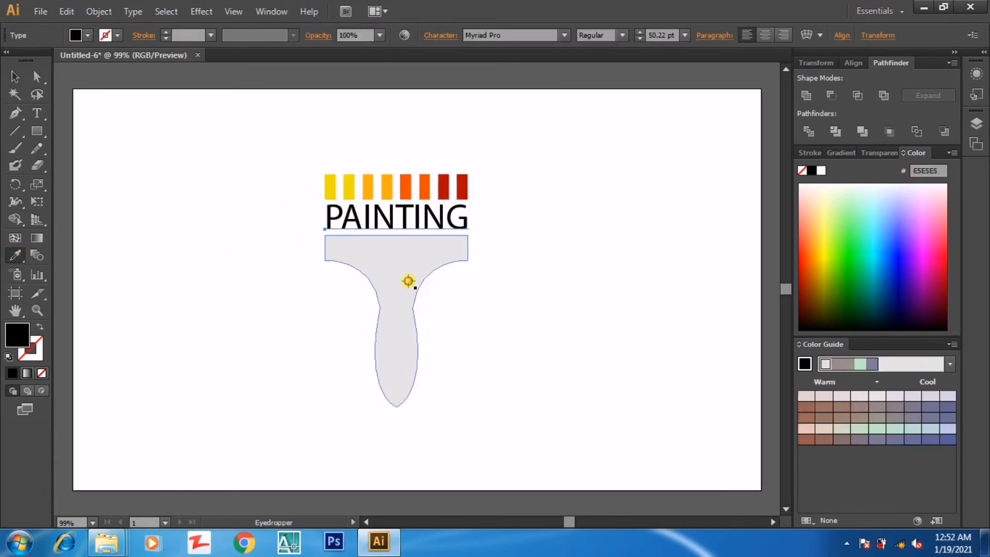
pyautogui.click(16, 70)
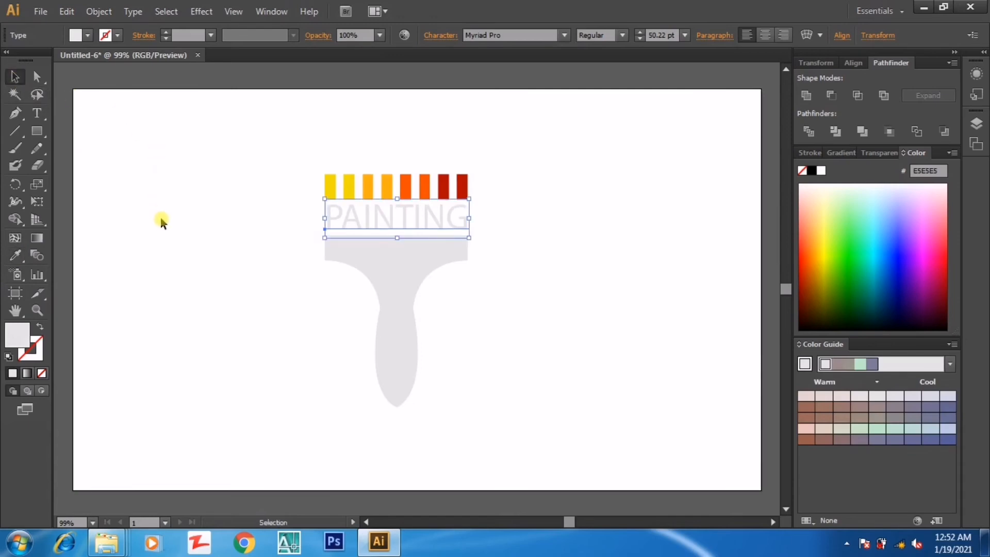
pyautogui.click(114, 243)
# Draw a small circle centred near the lower tip of the brush handle.
pyautogui.moveTo(39, 139); pyautogui.dragTo(96, 165)
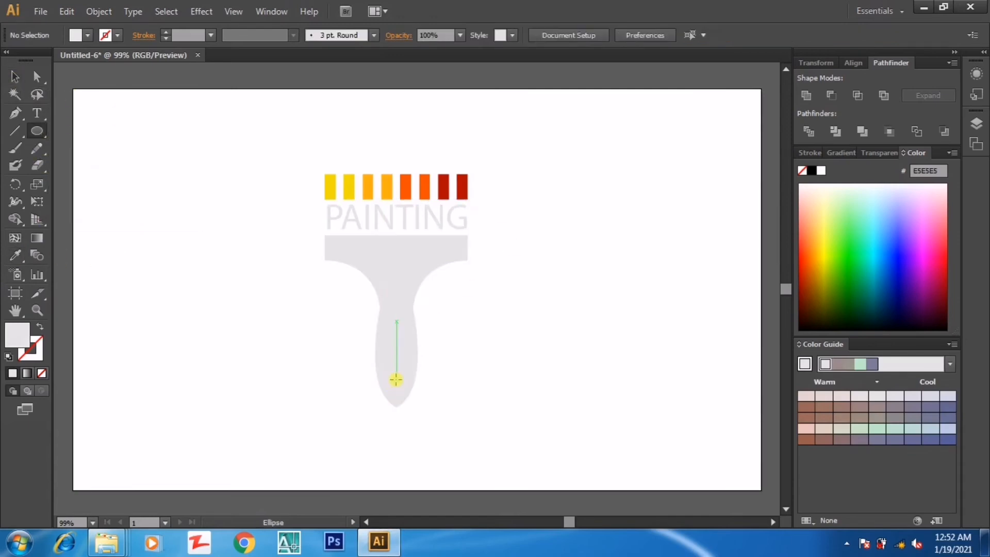
pyautogui.moveTo(395, 382); pyautogui.dragTo(390, 377)
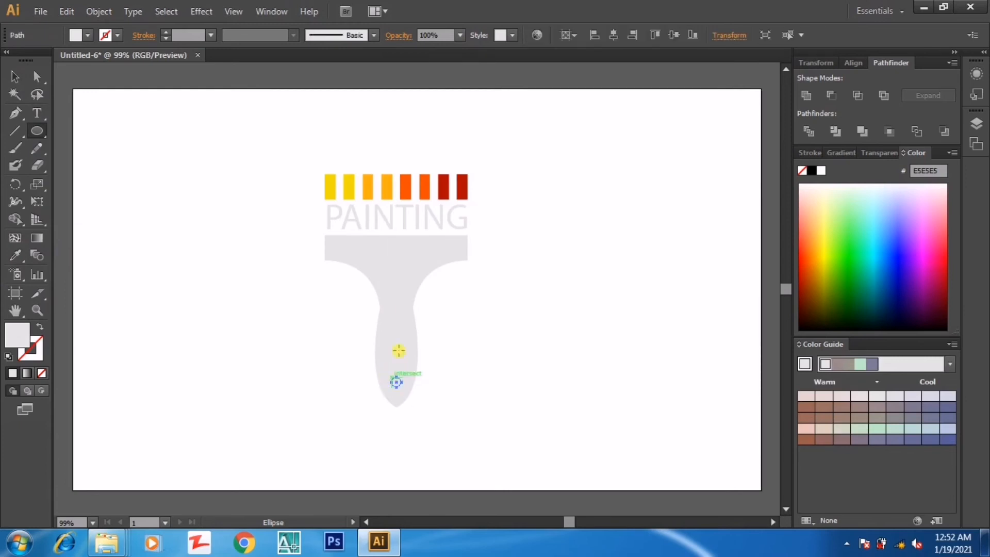
pyautogui.click(13, 76)
# Subtract the small circle from the brush handle with Minus Front to cut a hanging hole.
pyautogui.moveTo(320, 378)
pyautogui.mouseDown()
pyautogui.moveTo(384, 387)
pyautogui.moveTo(429, 408)
pyautogui.mouseUp()
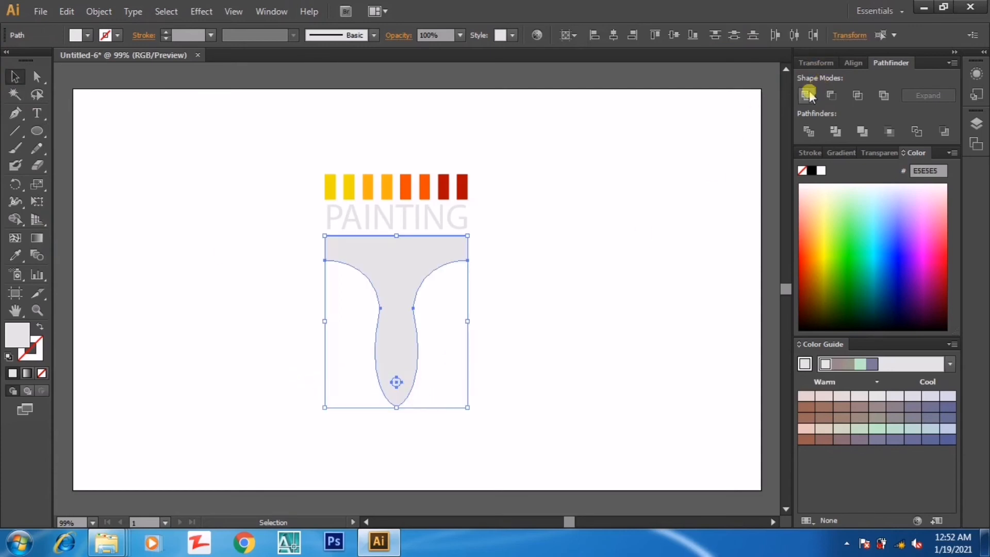
pyautogui.click(830, 96)
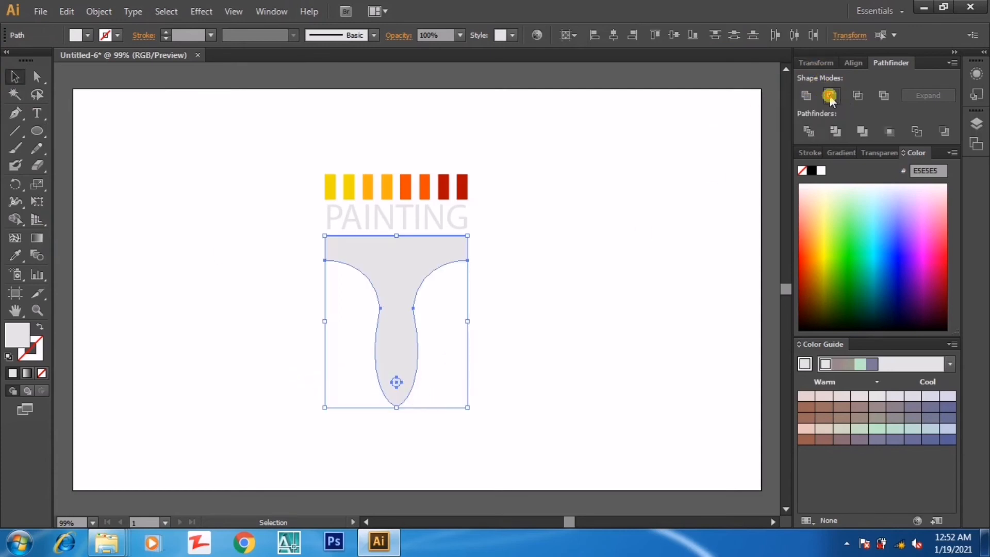
pyautogui.click(586, 189)
# Draw a rectangle that covers the whole artboard.
pyautogui.hotkey('ctrl', '-')
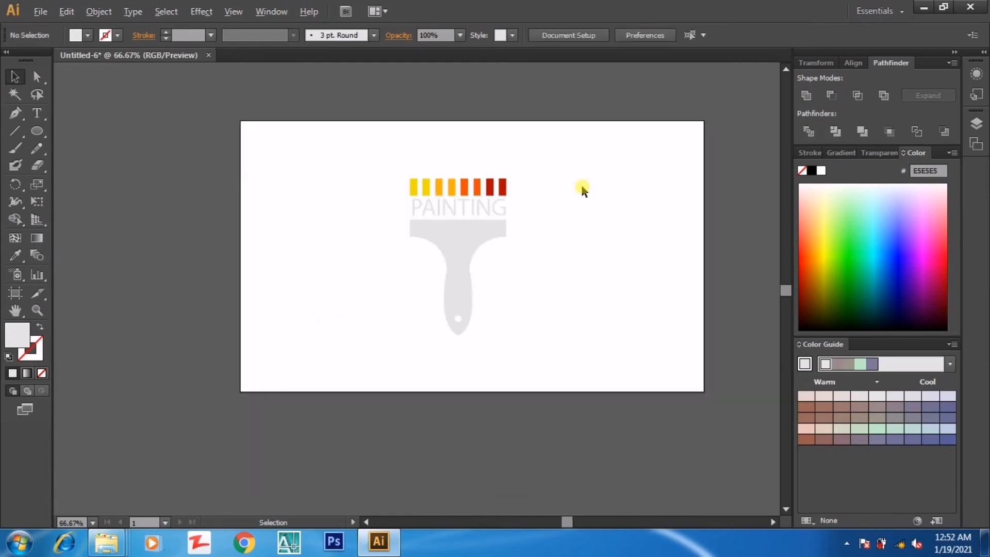
pyautogui.hotkey('ctrl', '+')
pyautogui.moveTo(40, 139); pyautogui.dragTo(90, 132)
pyautogui.moveTo(70, 89); pyautogui.dragTo(764, 494)
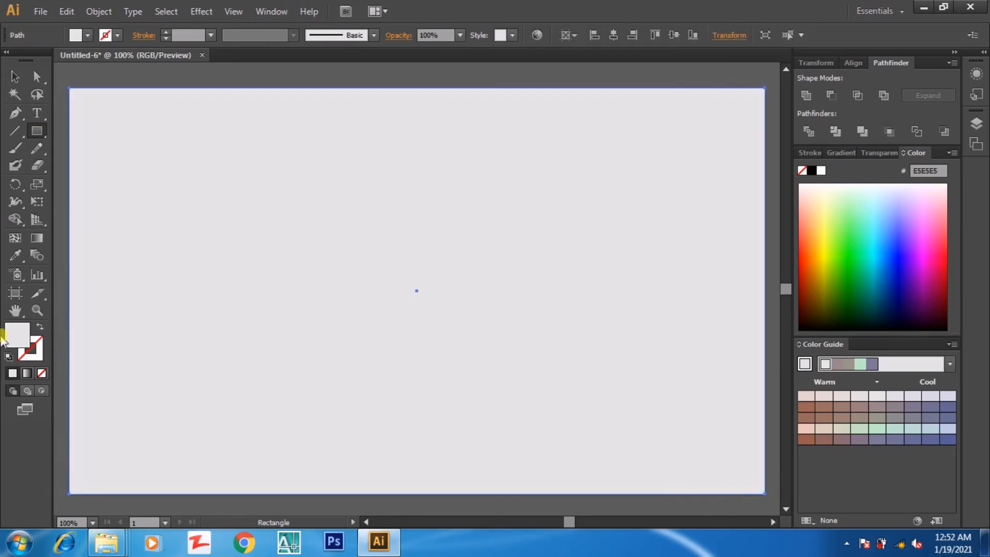
# Set the fill of the artboard-sized rectangle to dark grey 515151.
pyautogui.doubleClick(21, 328)
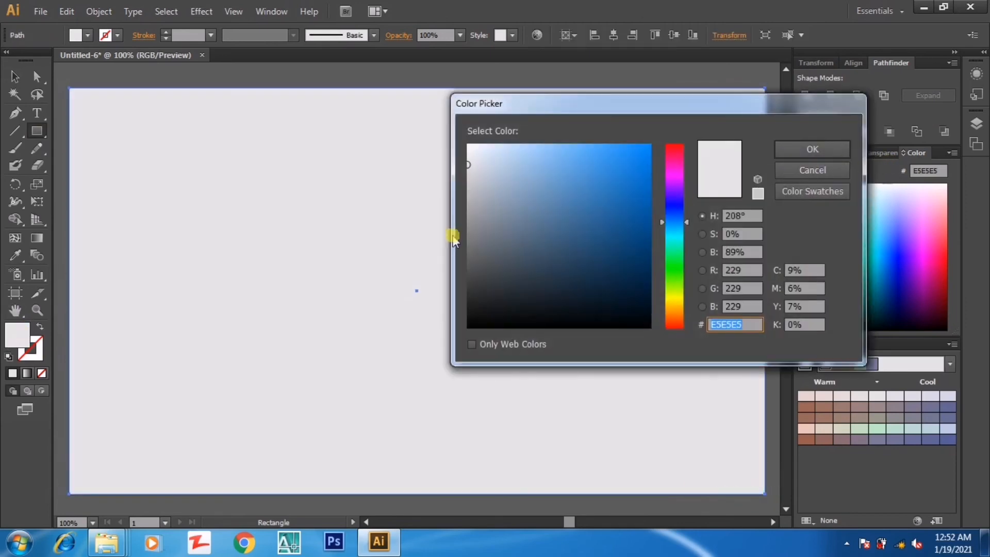
pyautogui.click(465, 264)
pyautogui.moveTo(464, 265)
pyautogui.mouseDown()
pyautogui.moveTo(471, 283)
pyautogui.moveTo(470, 266)
pyautogui.mouseUp()
pyautogui.click(807, 149)
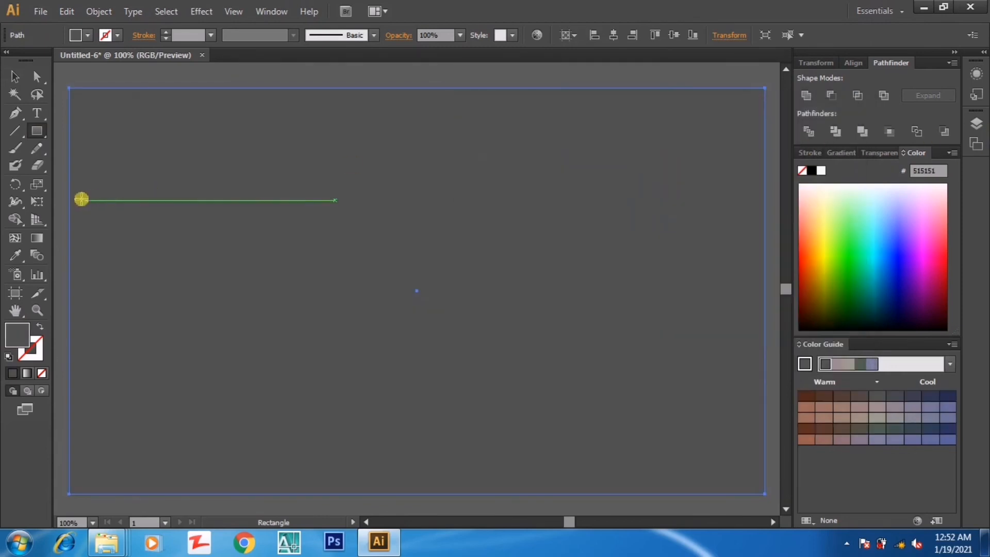
# Send the dark grey rectangle to the back, behind the brush artwork.
pyautogui.rightClick(106, 180)
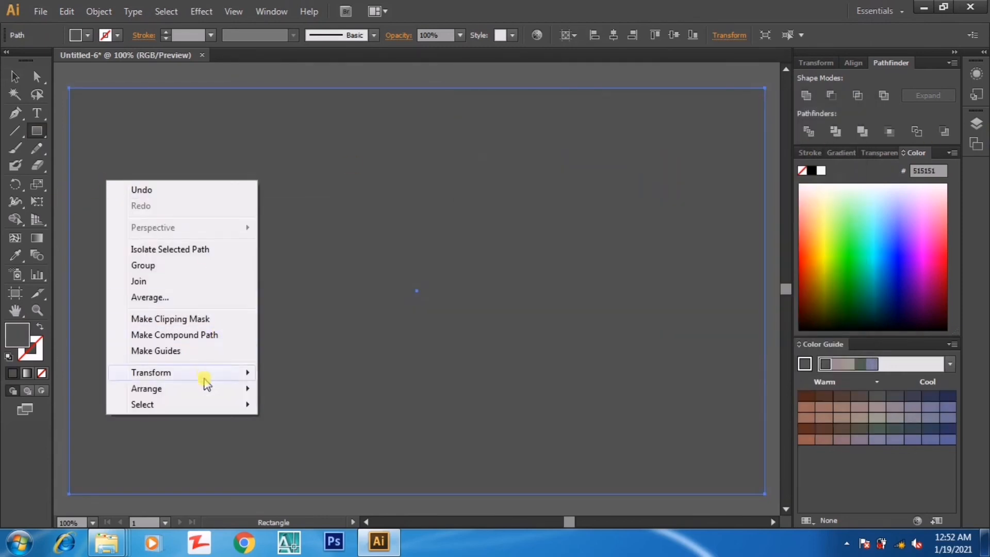
pyautogui.moveTo(206, 385)
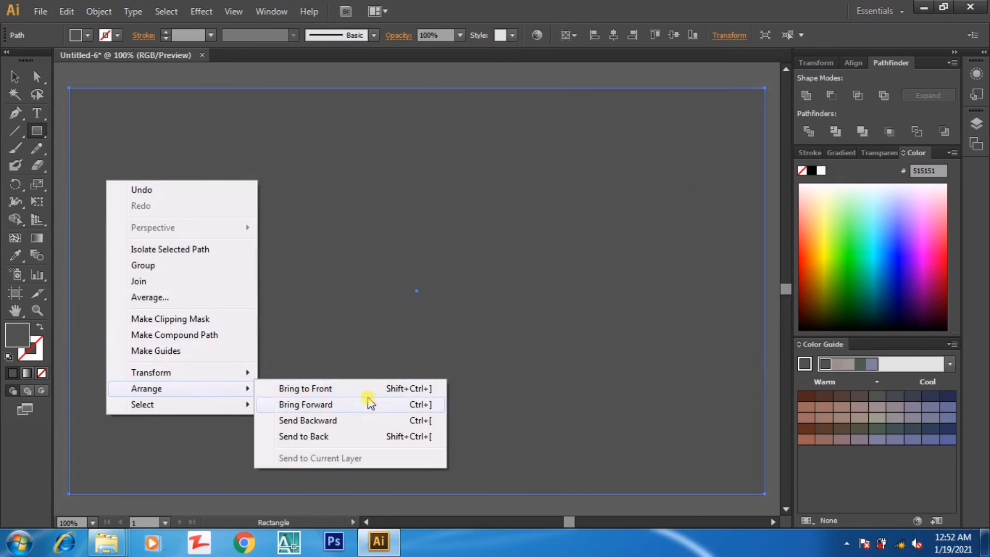
pyautogui.click(355, 437)
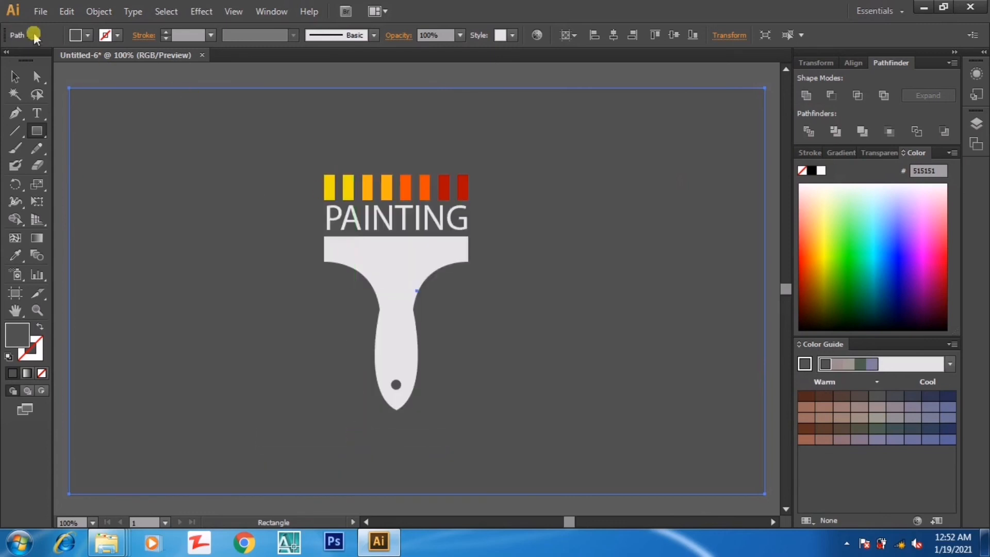
pyautogui.click(25, 75)
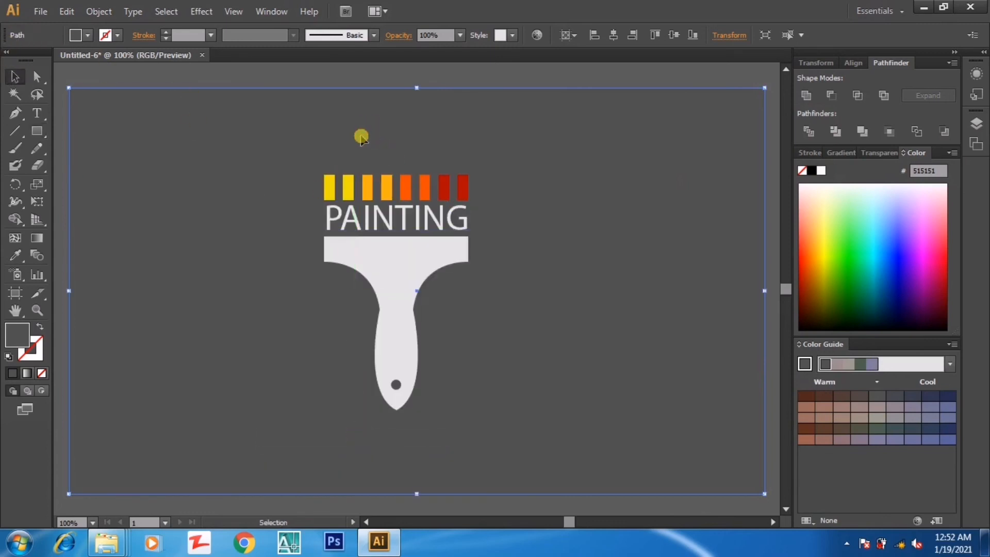
pyautogui.scroll(1, 353, 217)
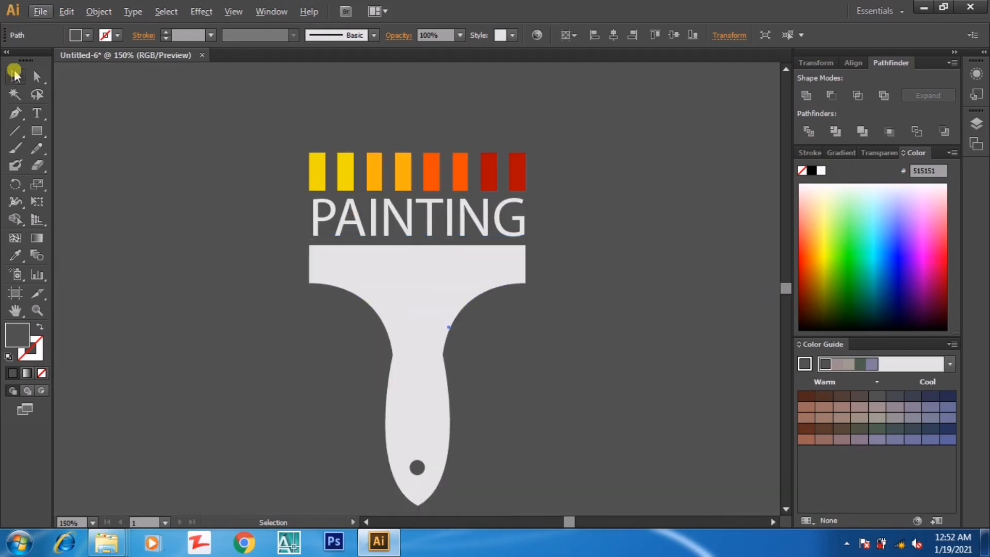
pyautogui.click(146, 151)
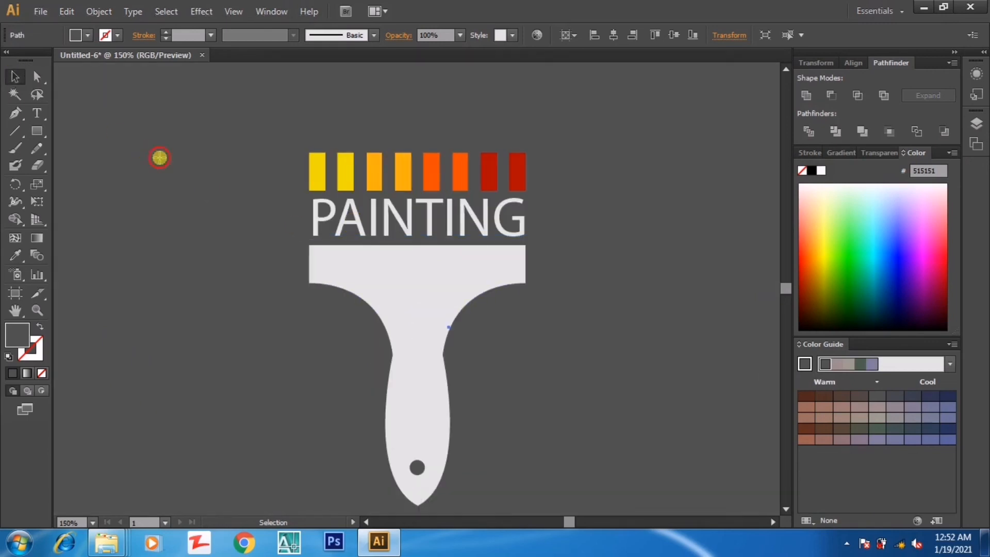